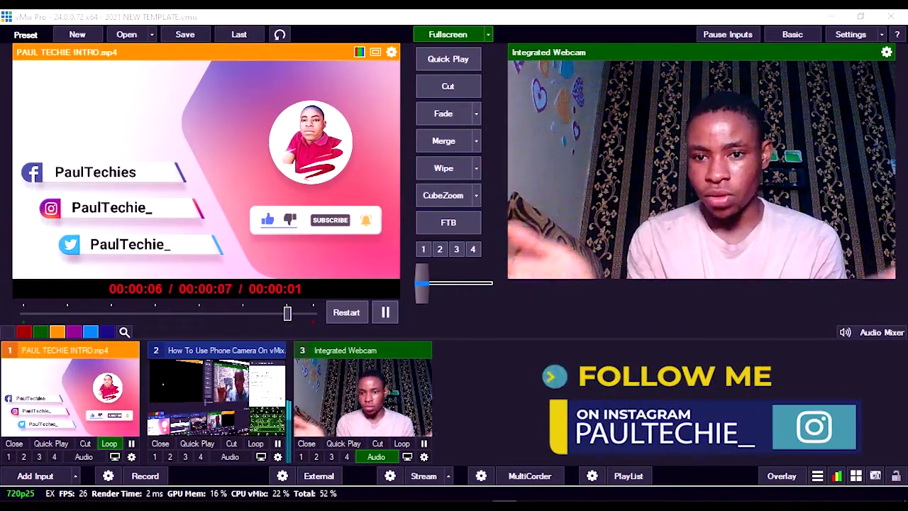
Box-select clips 00069 and 00120 in the vMix Video folder and add them as inputs 4 and 5
{"action": "left_click", "coordinate": [216, 390]}
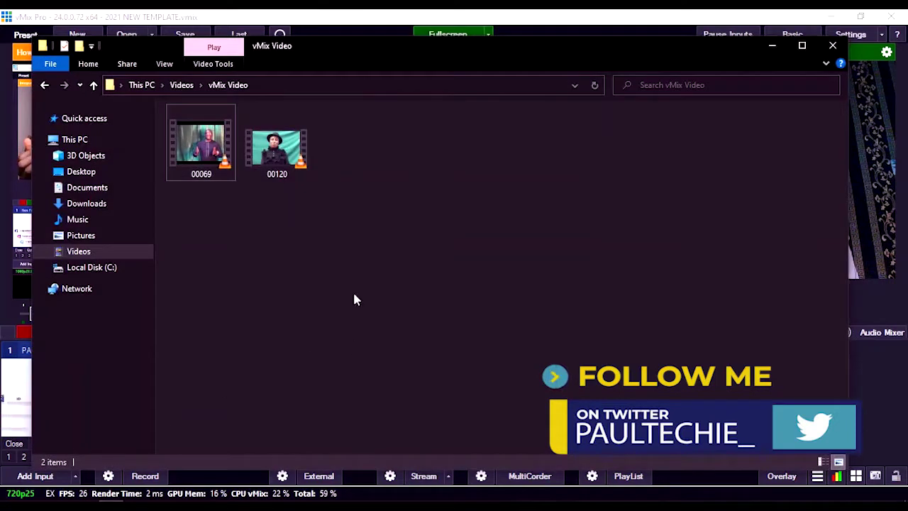
{"action": "left_click_drag", "start_coordinate": [341, 149], "coordinate": [887, 396]}
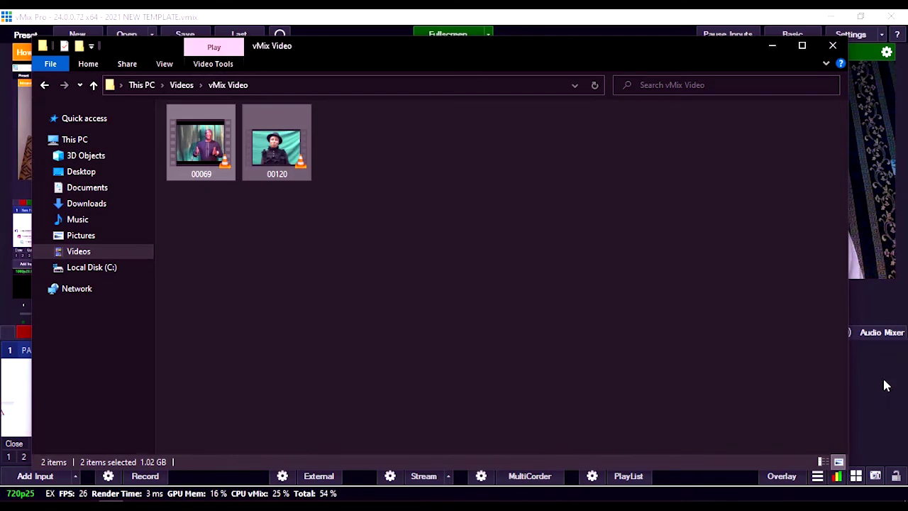
{"action": "left_click", "coordinate": [884, 384]}
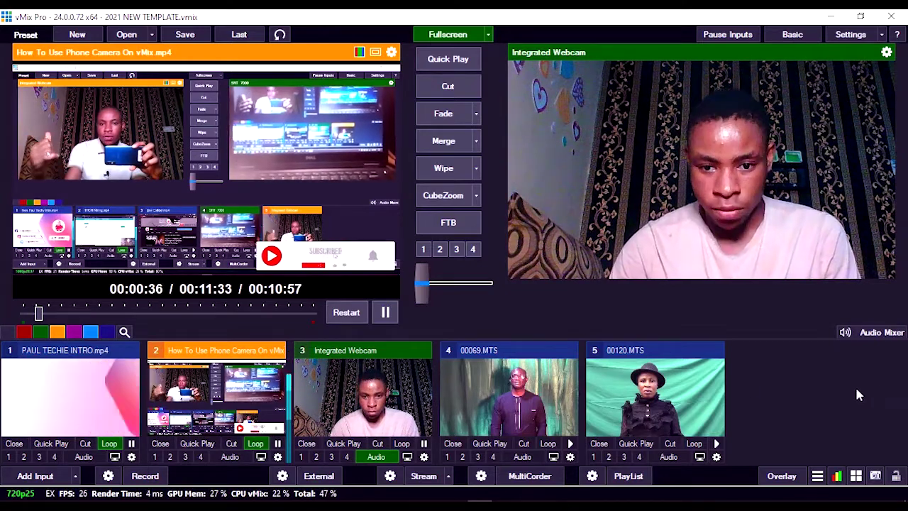
Preview 00069.MTS and 00120.MTS alternately, ending with 00120.MTS's settings open
{"action": "left_click", "coordinate": [537, 388]}
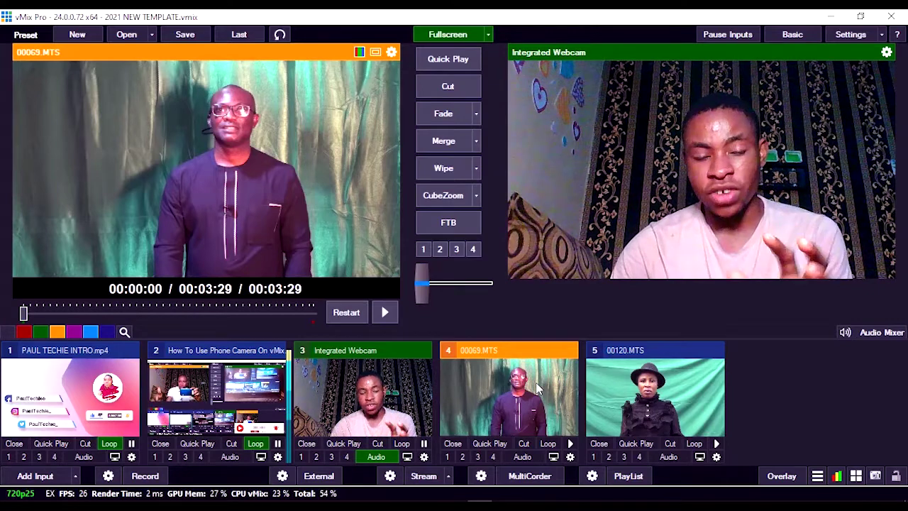
{"action": "left_click", "coordinate": [699, 403]}
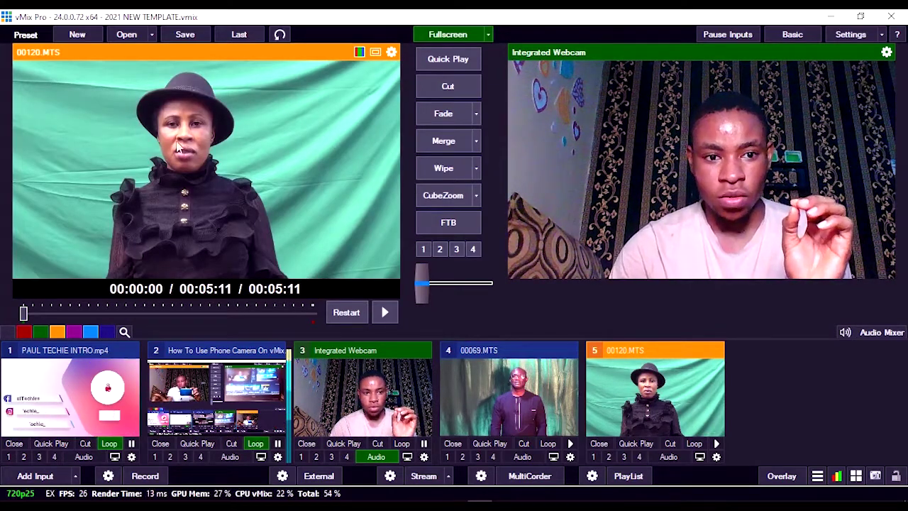
{"action": "left_click", "coordinate": [542, 381]}
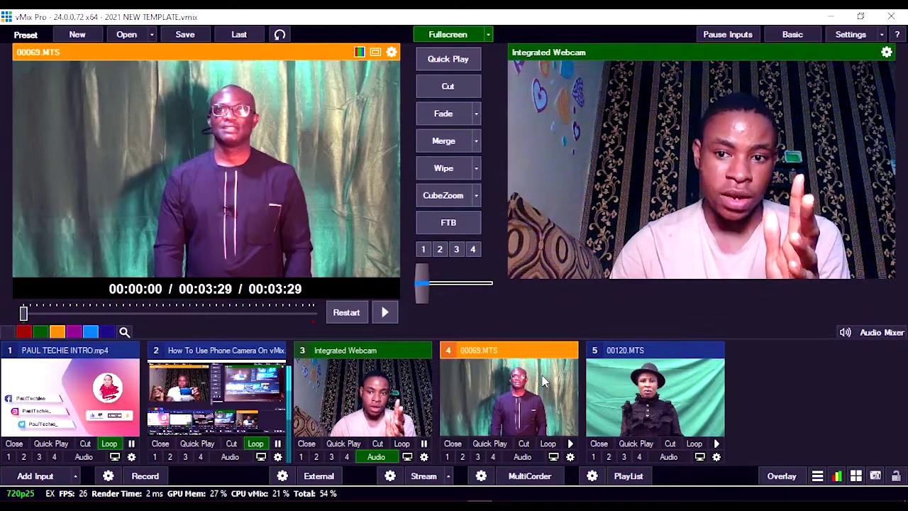
{"action": "left_click", "coordinate": [686, 387]}
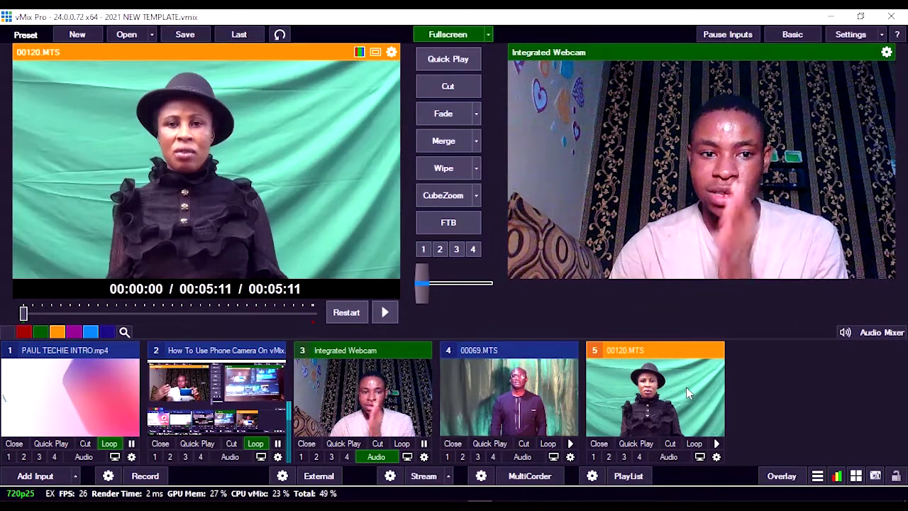
{"action": "double_click", "coordinate": [676, 388]}
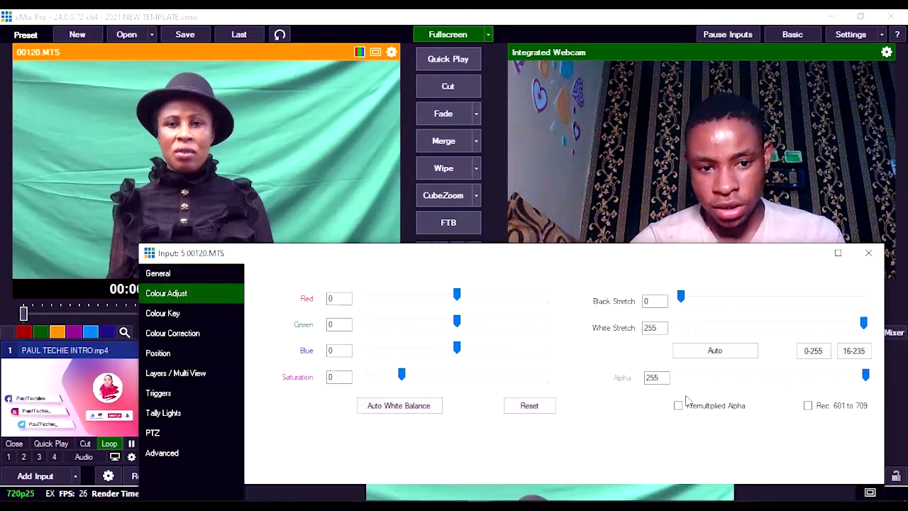
Eyedrop the green screen in 00120.MTS, enable and strengthen the Chroma Key Filter, then close settings
{"action": "left_click", "coordinate": [177, 315]}
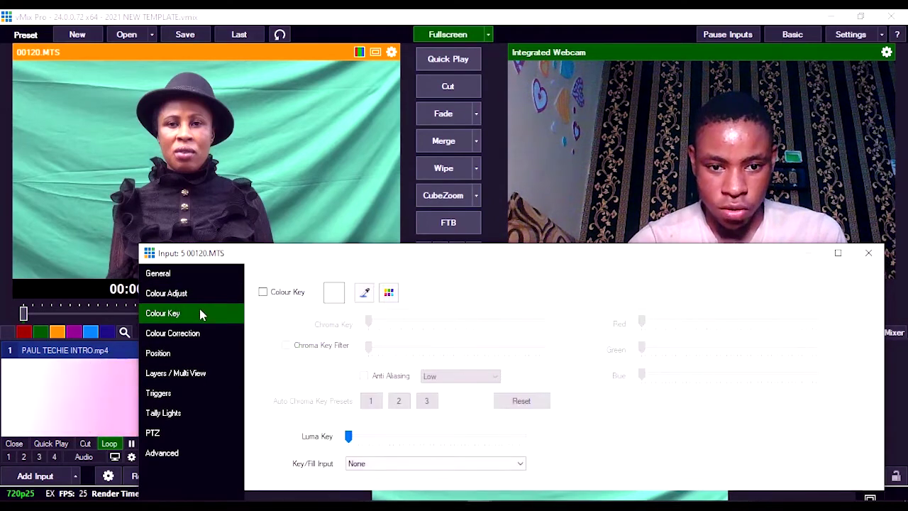
{"action": "left_click", "coordinate": [365, 294]}
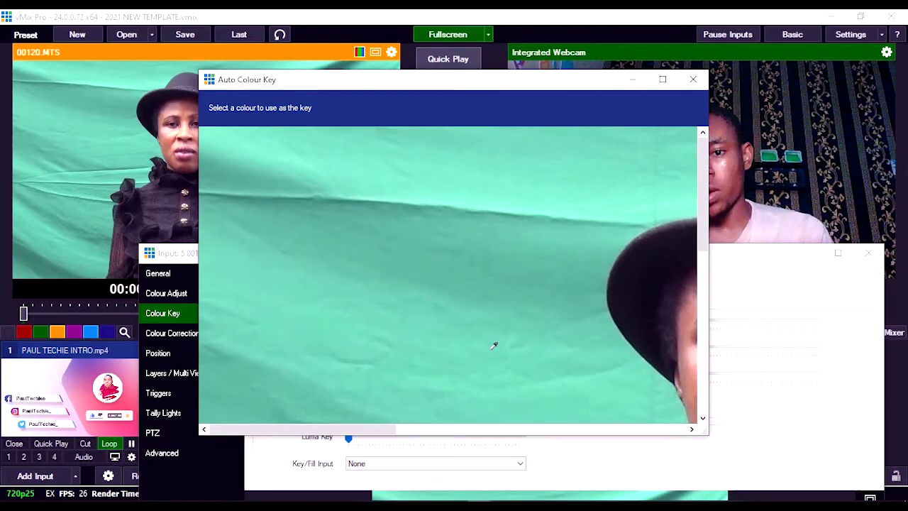
{"action": "left_click", "coordinate": [497, 355]}
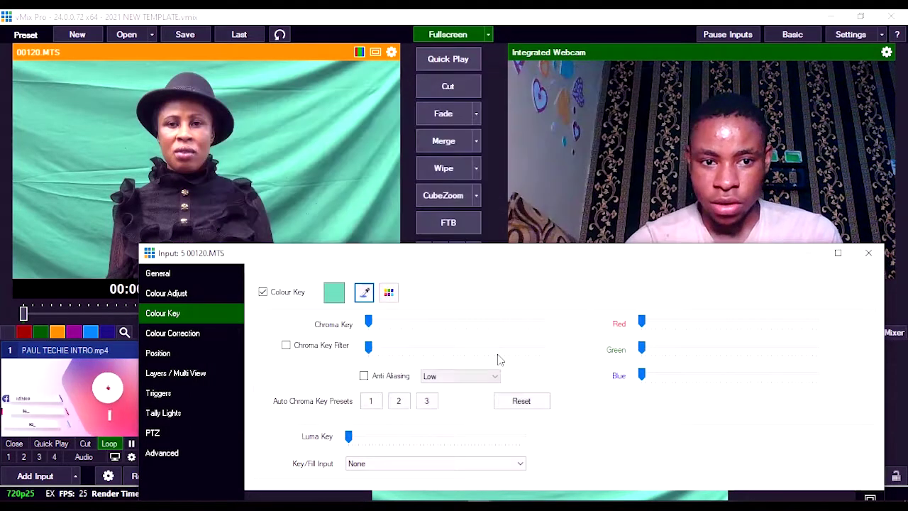
{"action": "left_click", "coordinate": [286, 346]}
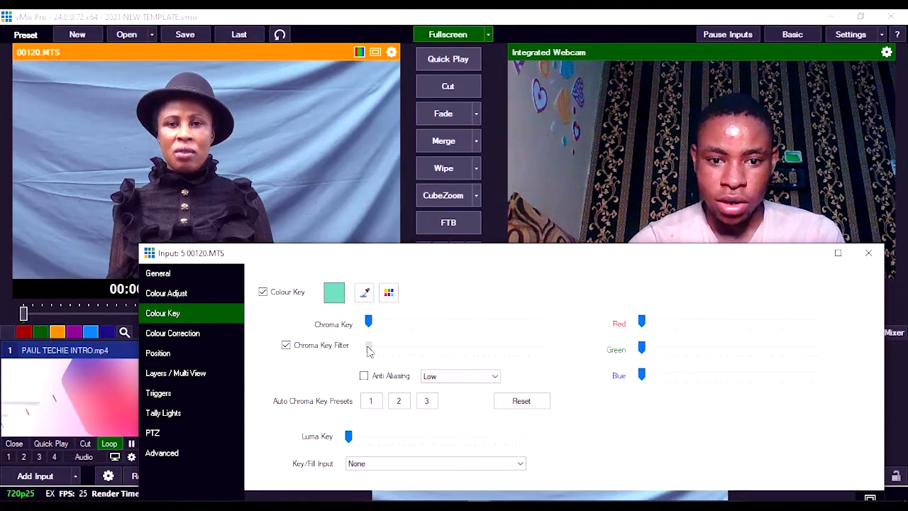
{"action": "left_click_drag", "start_coordinate": [369, 351], "coordinate": [507, 353]}
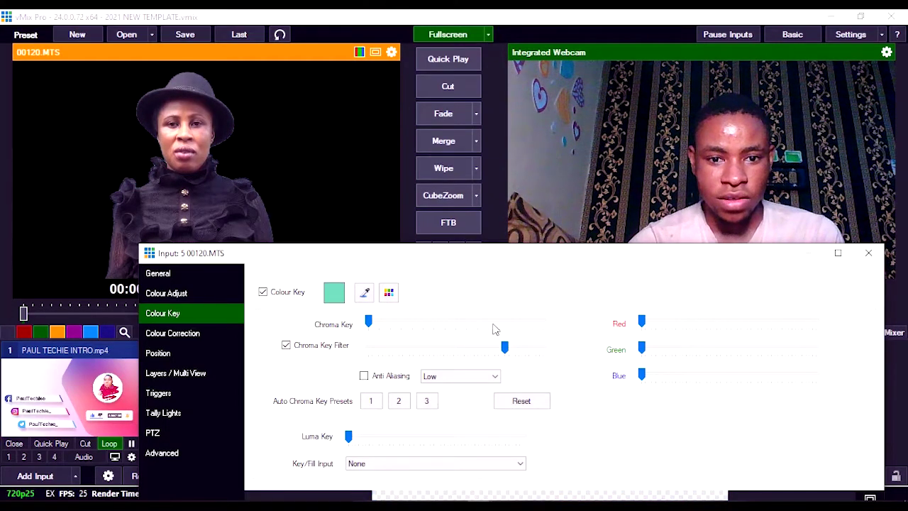
{"action": "left_click_drag", "start_coordinate": [447, 263], "coordinate": [424, 327]}
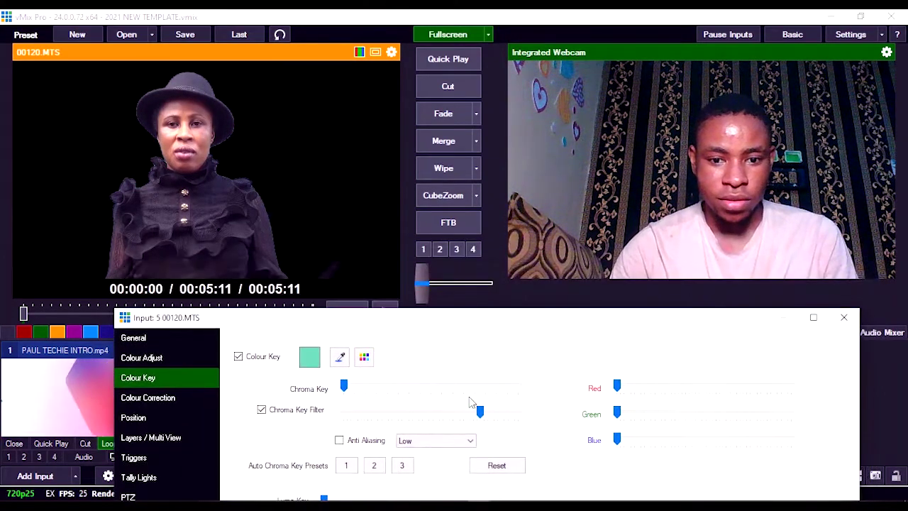
{"action": "mouse_move", "coordinate": [482, 414]}
{"action": "left_mouse_down"}
{"action": "mouse_move", "coordinate": [406, 415]}
{"action": "mouse_move", "coordinate": [479, 423]}
{"action": "left_mouse_up"}
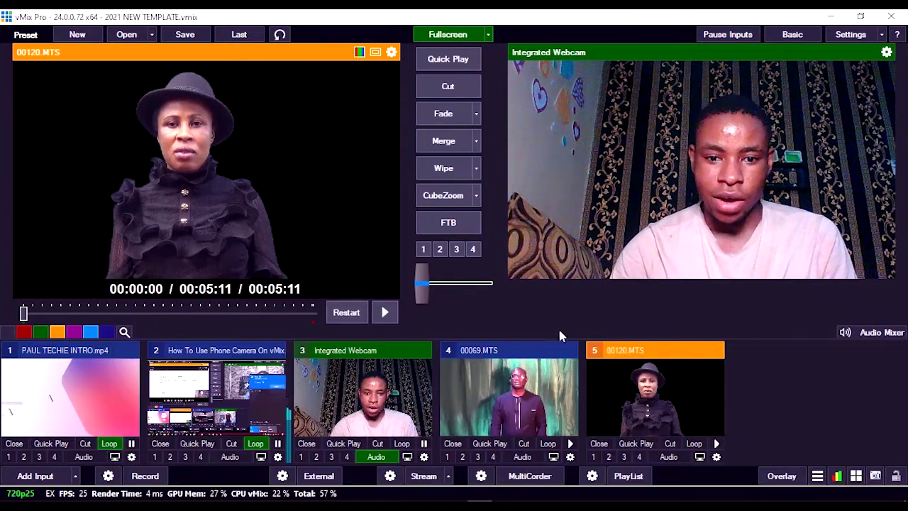
{"action": "left_click", "coordinate": [843, 317]}
Play and pause the keyed 00120.MTS clip, then load 00069.MTS into preview
{"action": "left_click", "coordinate": [379, 315]}
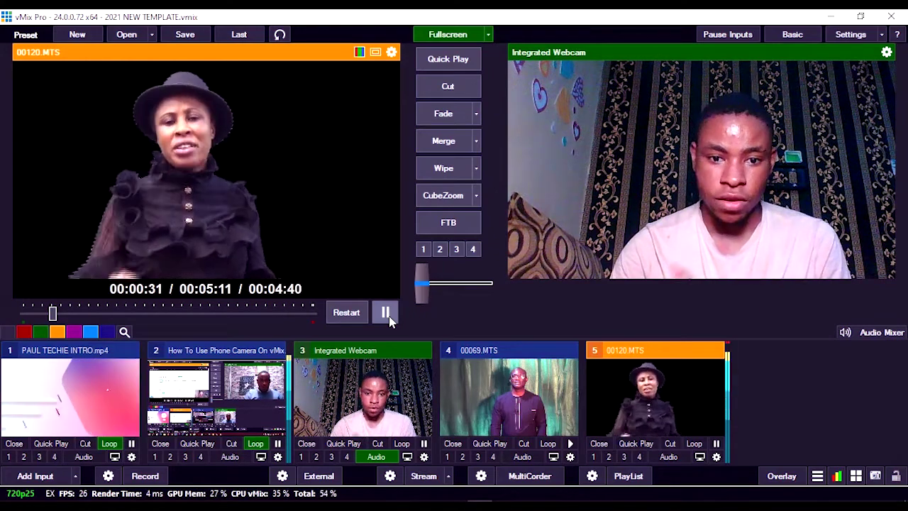
{"action": "left_click", "coordinate": [385, 313]}
{"action": "left_click", "coordinate": [476, 378]}
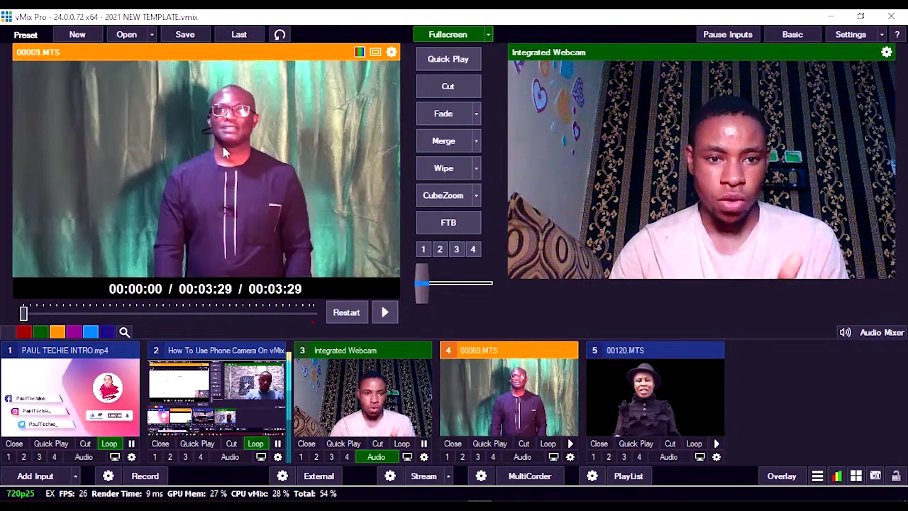
In 00069.MTS's Colour Adjust page, set Green to 51, then return to Colour Key
{"action": "double_click", "coordinate": [478, 381]}
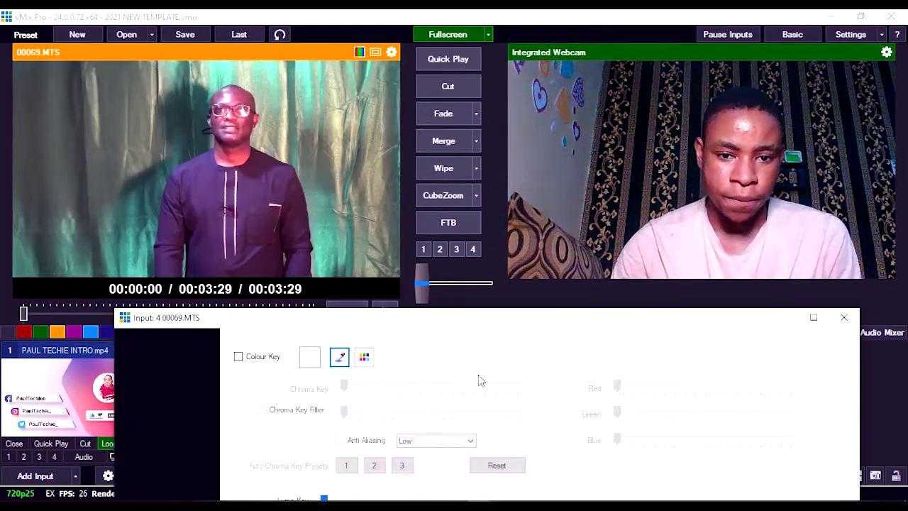
{"action": "left_click_drag", "start_coordinate": [450, 320], "coordinate": [411, 44]}
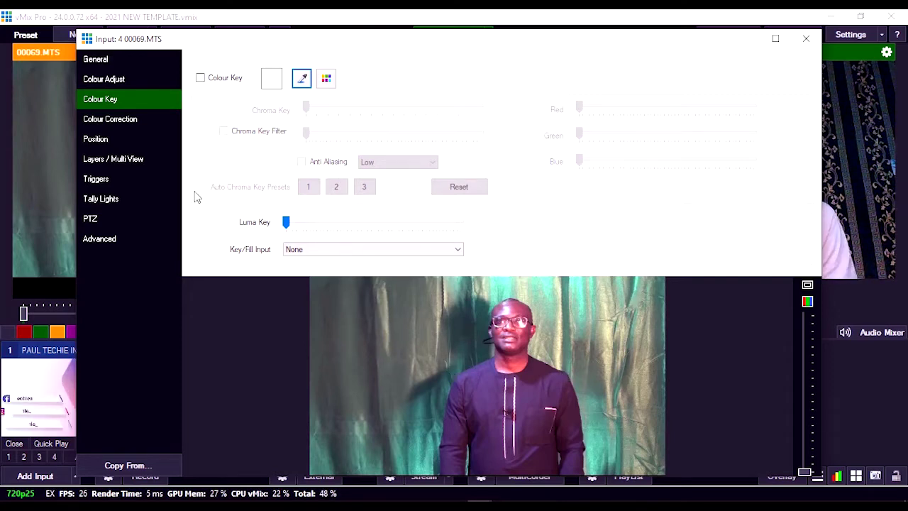
{"action": "left_click", "coordinate": [104, 81]}
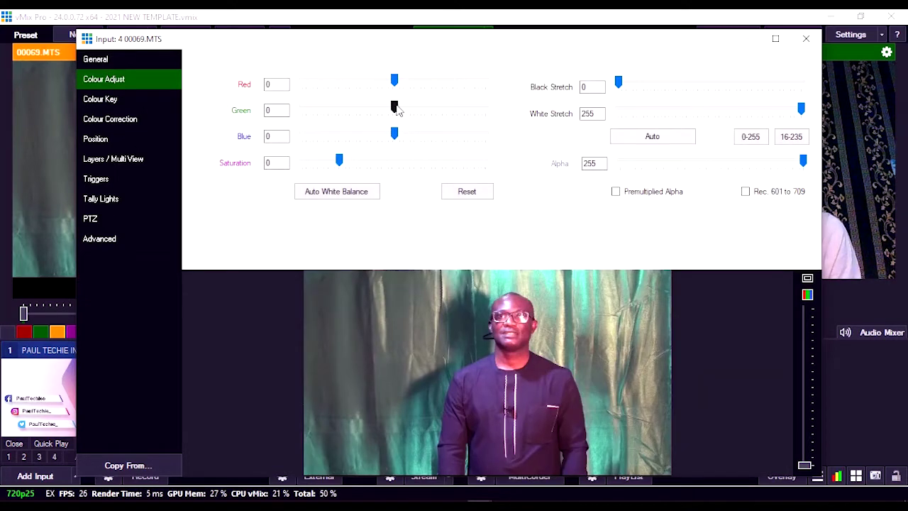
{"action": "left_click_drag", "start_coordinate": [398, 110], "coordinate": [412, 110]}
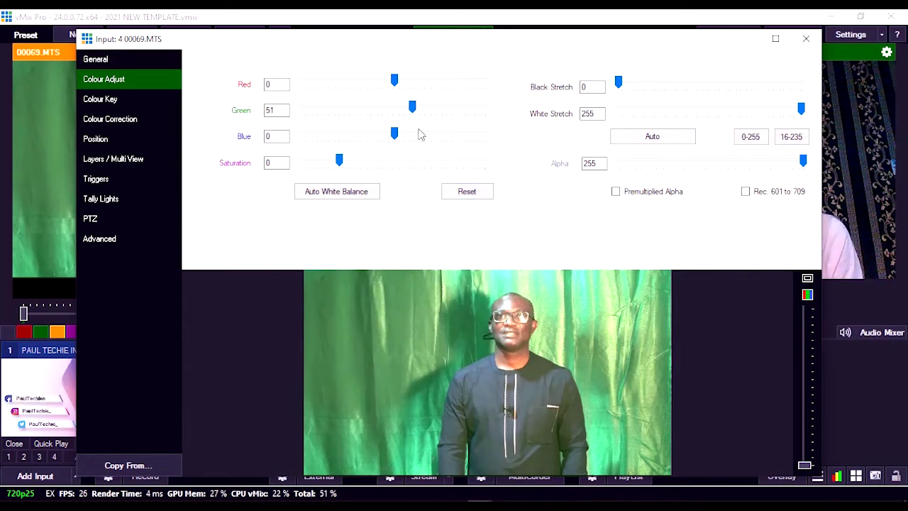
{"action": "left_click", "coordinate": [117, 103]}
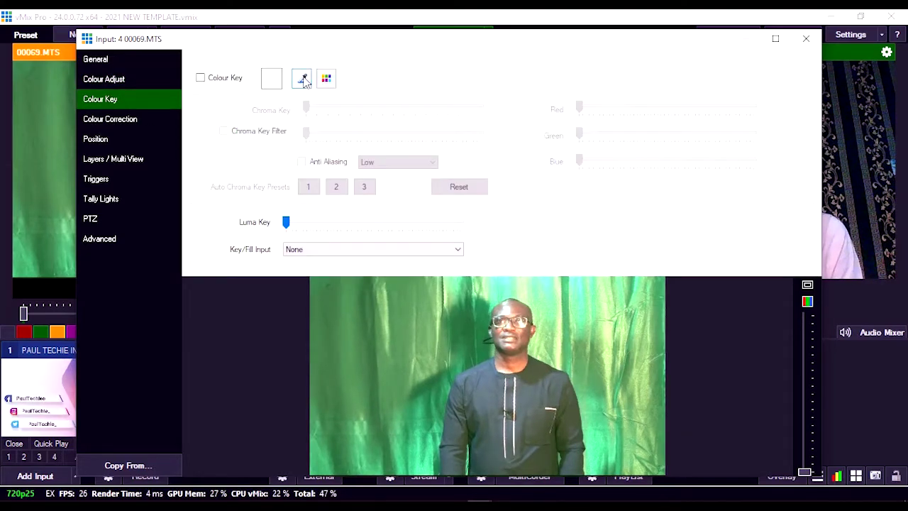
Sample the curtain backdrop as 00069.MTS's key colour, strengthen the Chroma Key Filter, and close settings
{"action": "left_click", "coordinate": [302, 78]}
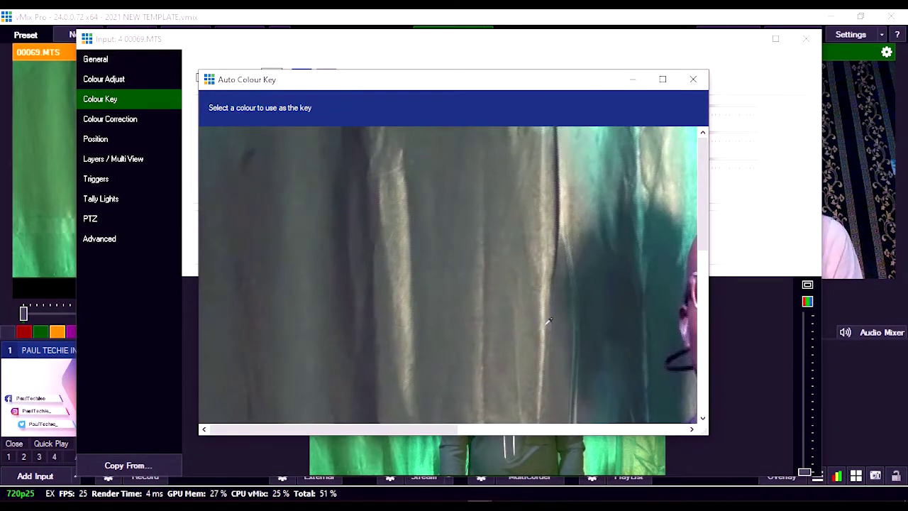
{"action": "left_click", "coordinate": [547, 323]}
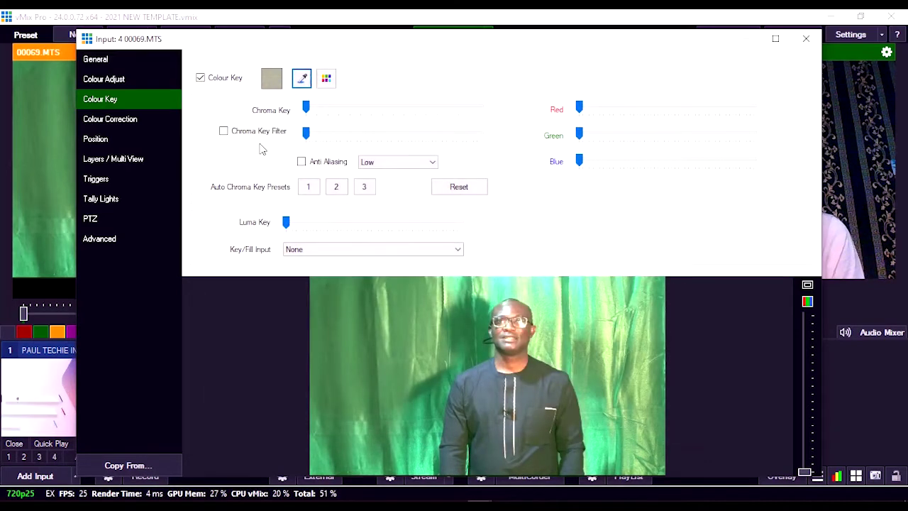
{"action": "left_click", "coordinate": [223, 132]}
{"action": "left_click_drag", "start_coordinate": [306, 133], "coordinate": [446, 141]}
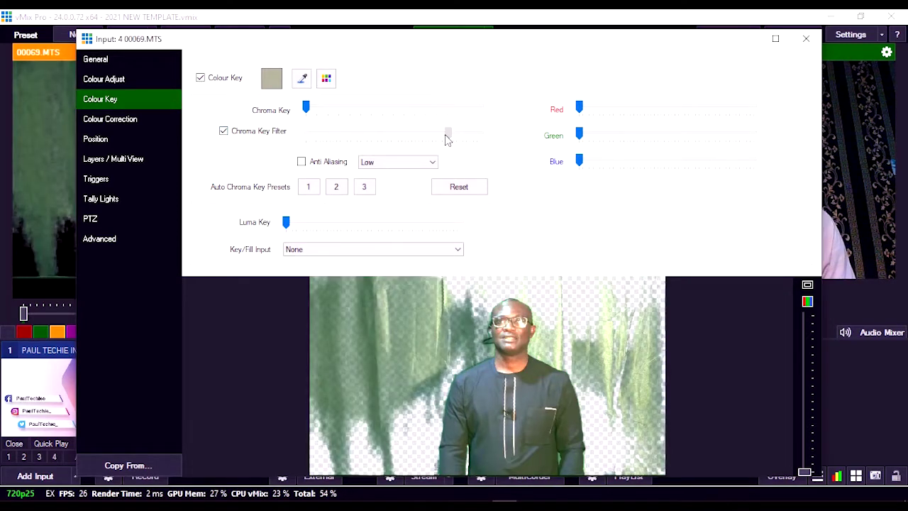
{"action": "left_click_drag", "start_coordinate": [447, 139], "coordinate": [465, 140]}
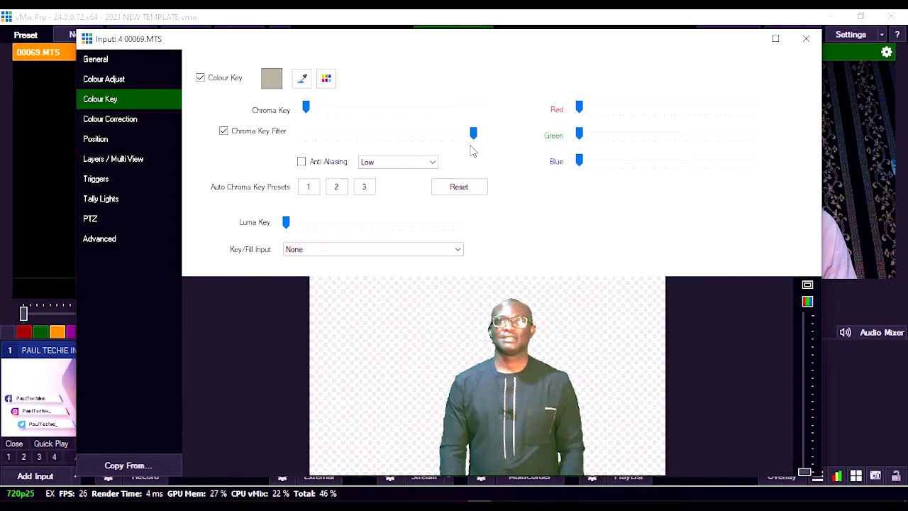
{"action": "left_click", "coordinate": [796, 42]}
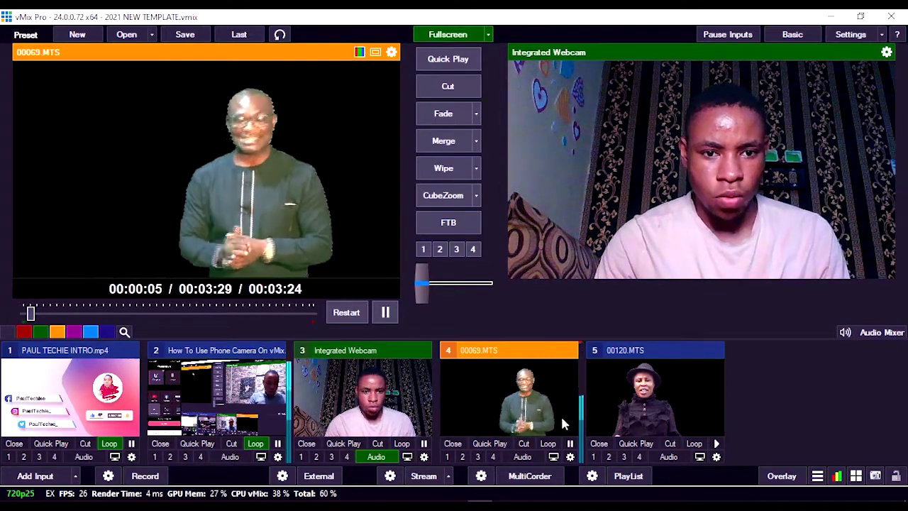
Raise the red, green and blue chroma key levels for 00069.MTS
{"action": "left_click", "coordinate": [571, 457]}
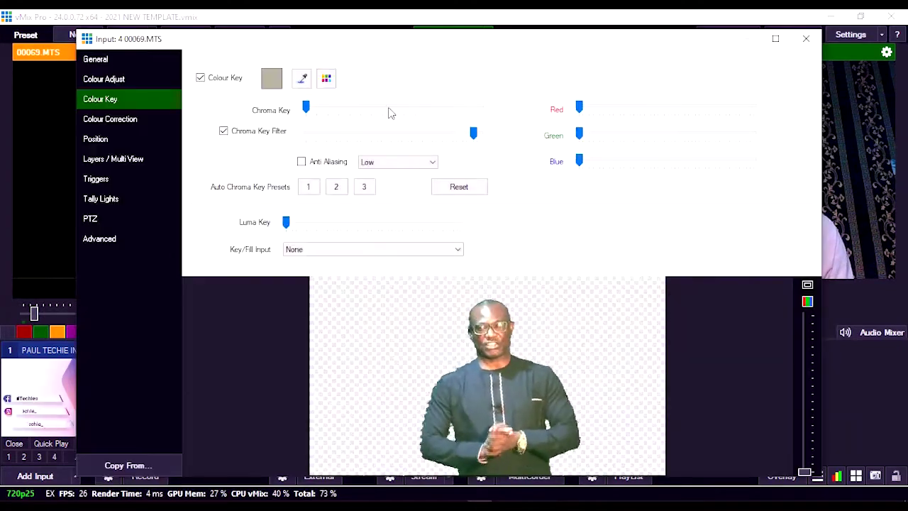
{"action": "left_click_drag", "start_coordinate": [579, 106], "coordinate": [634, 108]}
{"action": "left_click_drag", "start_coordinate": [579, 133], "coordinate": [580, 137]}
{"action": "left_click_drag", "start_coordinate": [580, 161], "coordinate": [642, 161]}
Set the presenter's colour adjustment to Red 34, Green 25, White Stretch 218, Saturation 1
{"action": "left_click", "coordinate": [116, 78]}
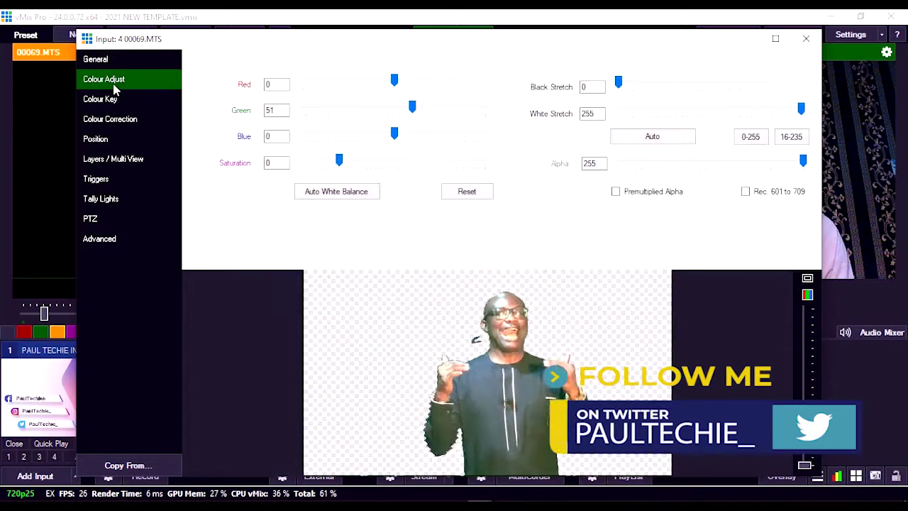
{"action": "left_click_drag", "start_coordinate": [394, 79], "coordinate": [406, 81]}
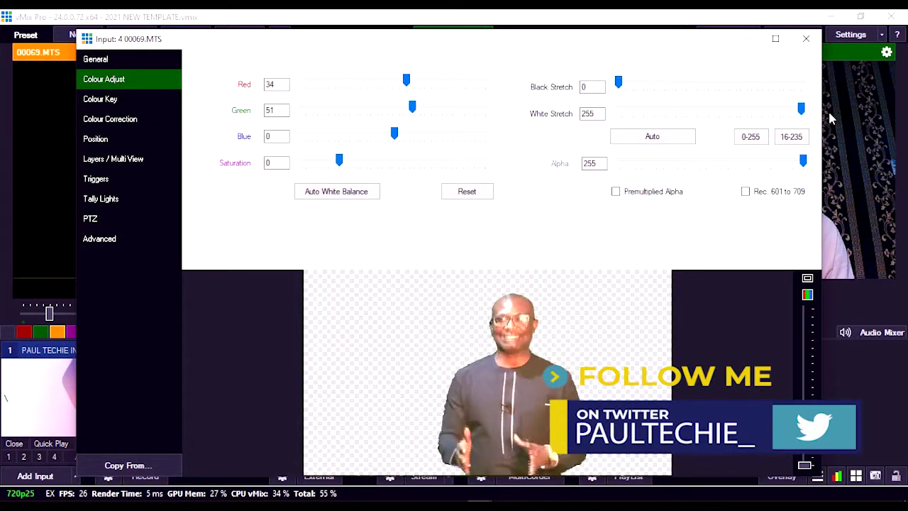
{"action": "left_click_drag", "start_coordinate": [802, 110], "coordinate": [776, 119]}
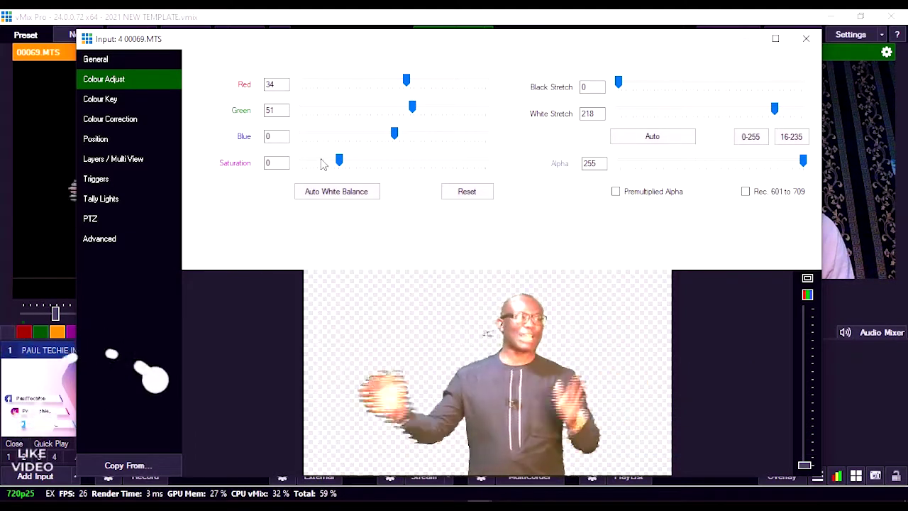
{"action": "left_click_drag", "start_coordinate": [339, 162], "coordinate": [339, 162]}
{"action": "left_click", "coordinate": [806, 38]}
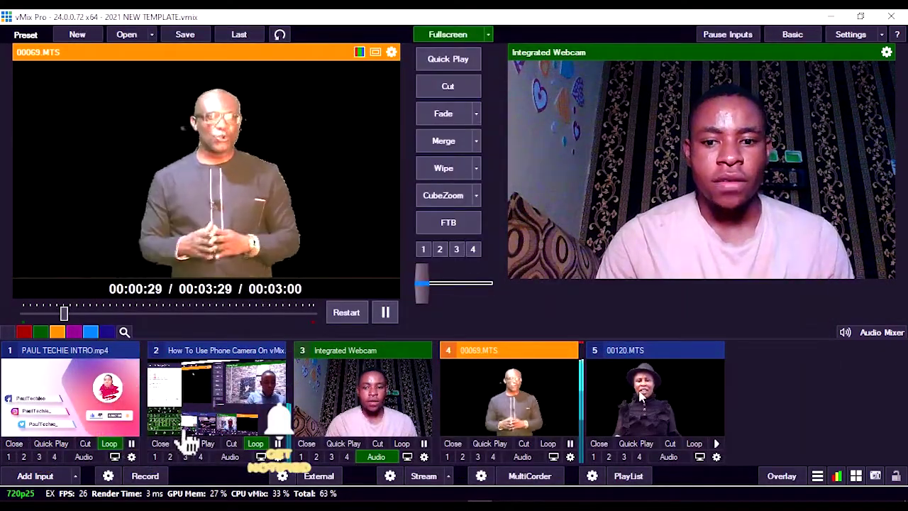
{"action": "left_click", "coordinate": [570, 457]}
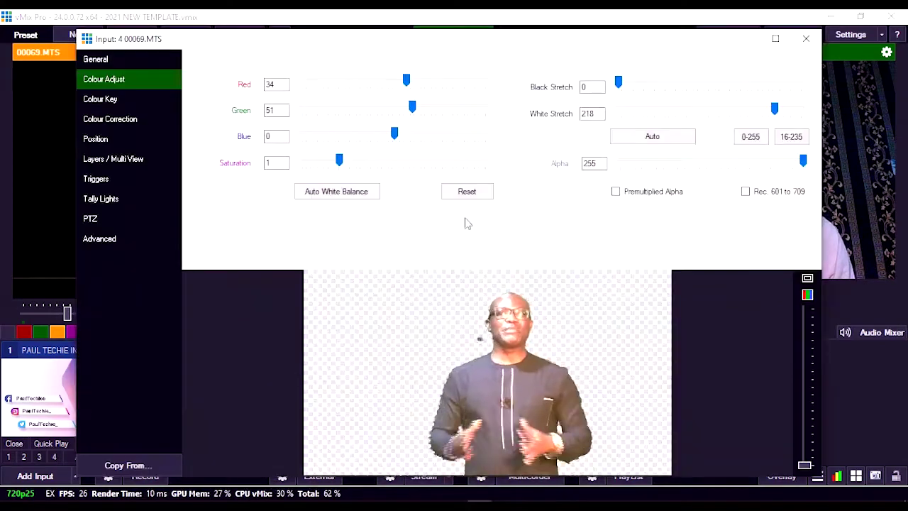
{"action": "left_click_drag", "start_coordinate": [412, 106], "coordinate": [404, 114]}
{"action": "left_click_drag", "start_coordinate": [396, 50], "coordinate": [382, 286]}
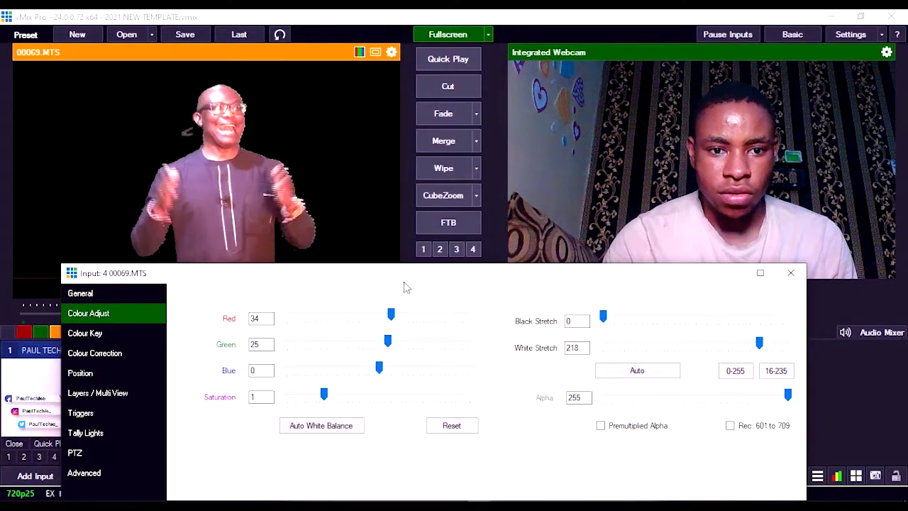
Finish the Colour Key settings for 00069.MTS, close its window, and open Add Input
{"action": "left_click", "coordinate": [92, 338]}
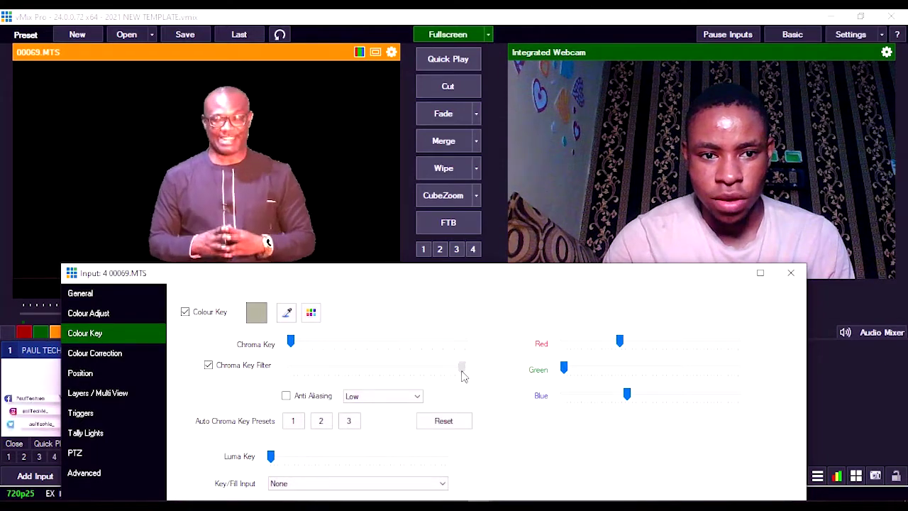
{"action": "left_click", "coordinate": [791, 273]}
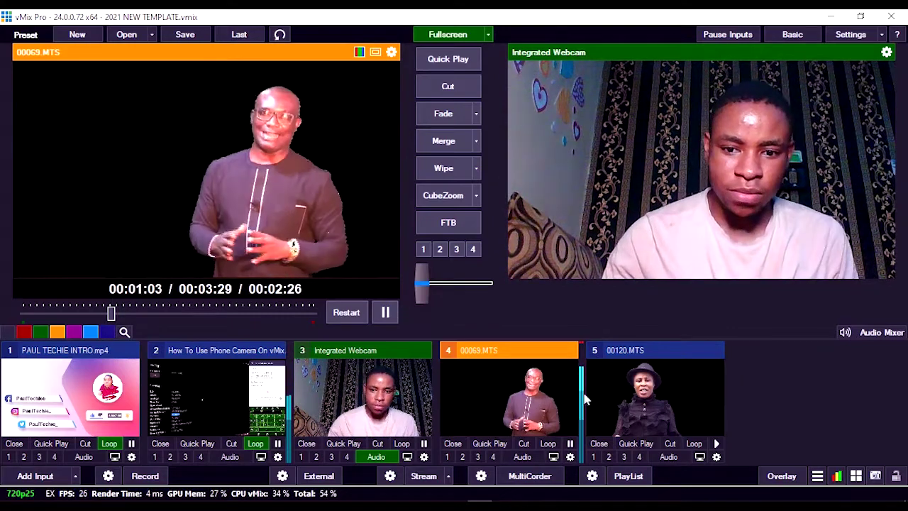
{"action": "left_click", "coordinate": [49, 475]}
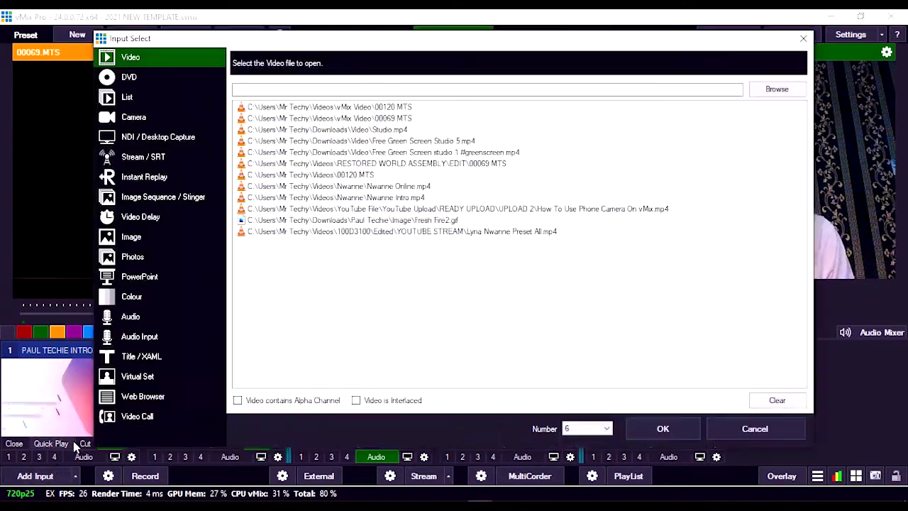
Add the Virtual Set 1 virtualstudiosets.com_9B_LEFT as input 6
{"action": "left_click", "coordinate": [140, 379]}
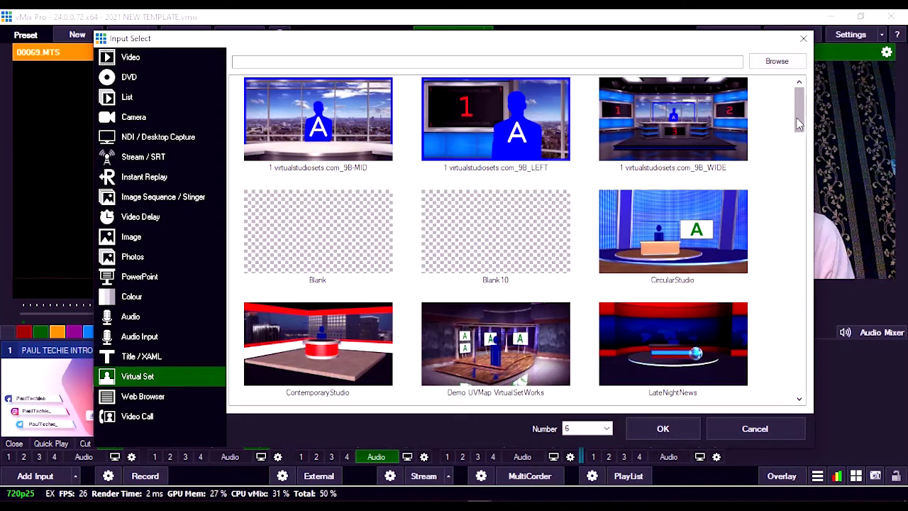
{"action": "left_click", "coordinate": [459, 128]}
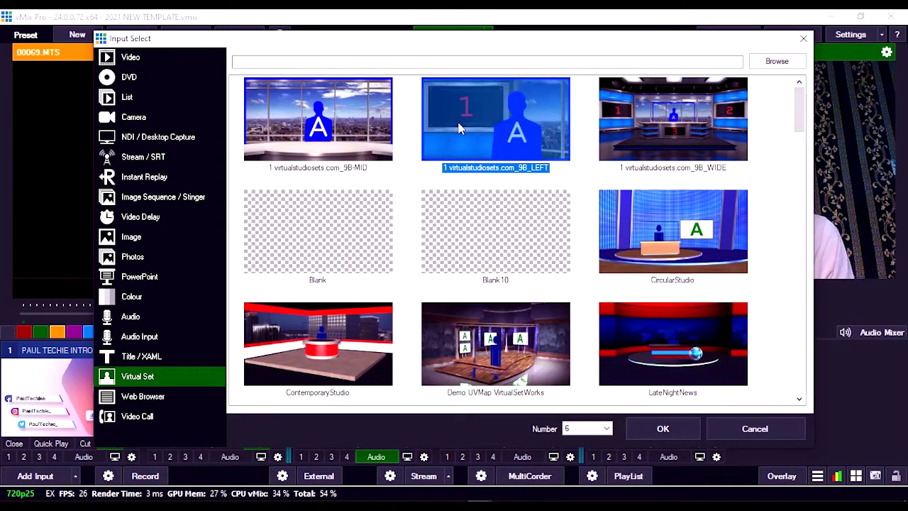
{"action": "left_click", "coordinate": [663, 428]}
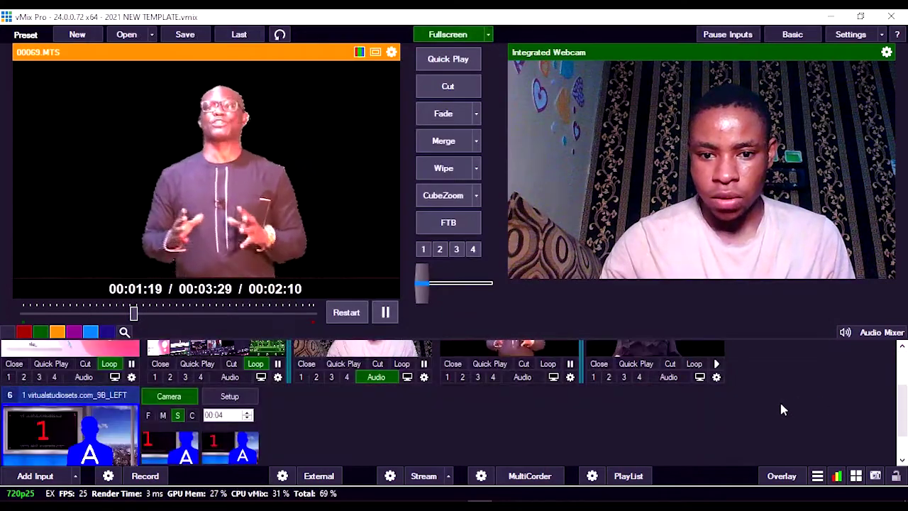
Bring the 9B_LEFT virtual set live on the output with a Merge transition
{"action": "scroll", "coordinate": [415, 413], "scroll_direction": "up", "scroll_amount": 2}
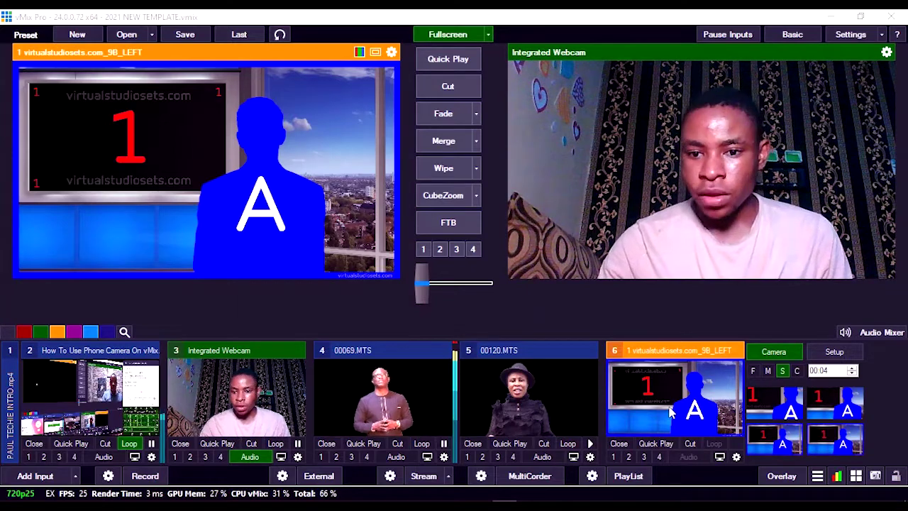
{"action": "left_click", "coordinate": [454, 136]}
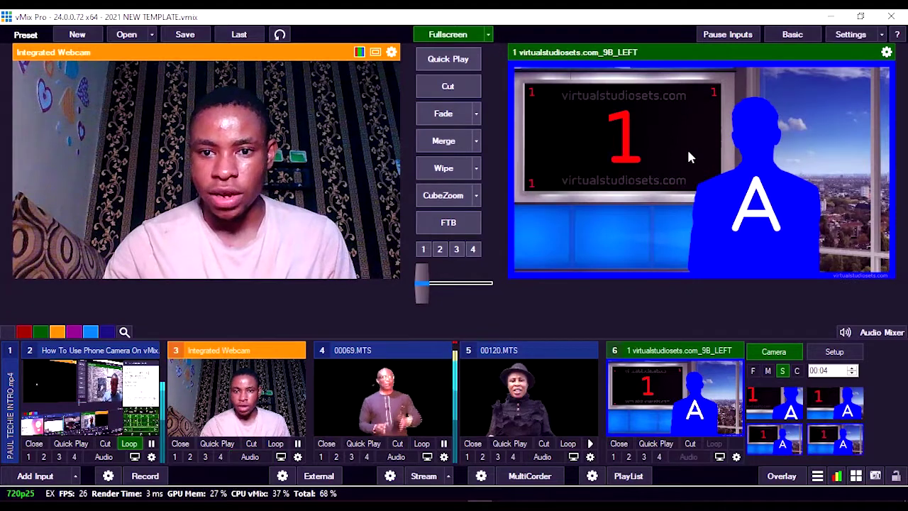
Set the 9B_LEFT set's Layer 1 Skyline input to 3 Integrated Webcam, replacing the city view
{"action": "left_click", "coordinate": [835, 352]}
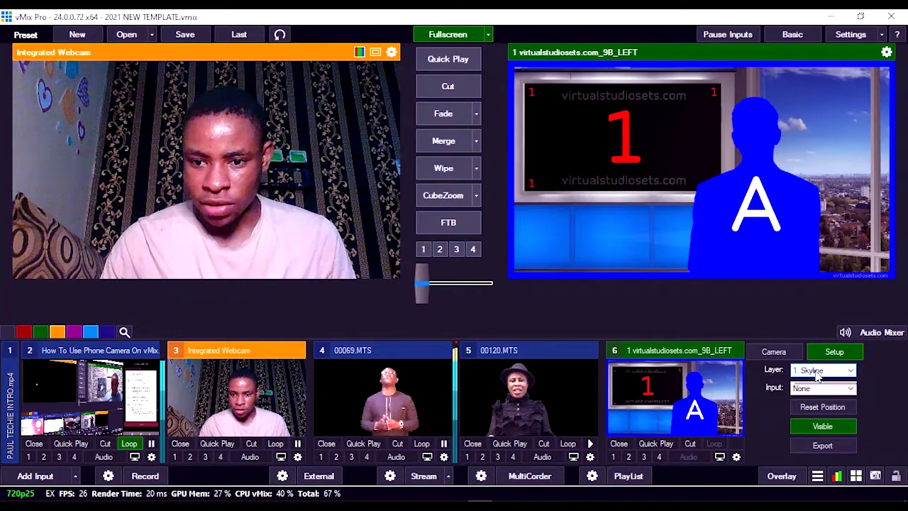
{"action": "left_click", "coordinate": [817, 370]}
{"action": "left_click", "coordinate": [834, 106]}
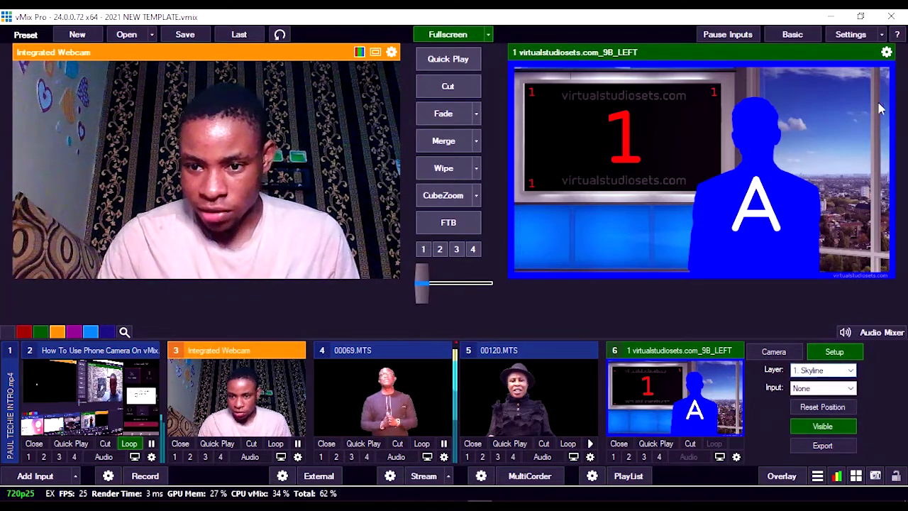
{"action": "left_click", "coordinate": [820, 389]}
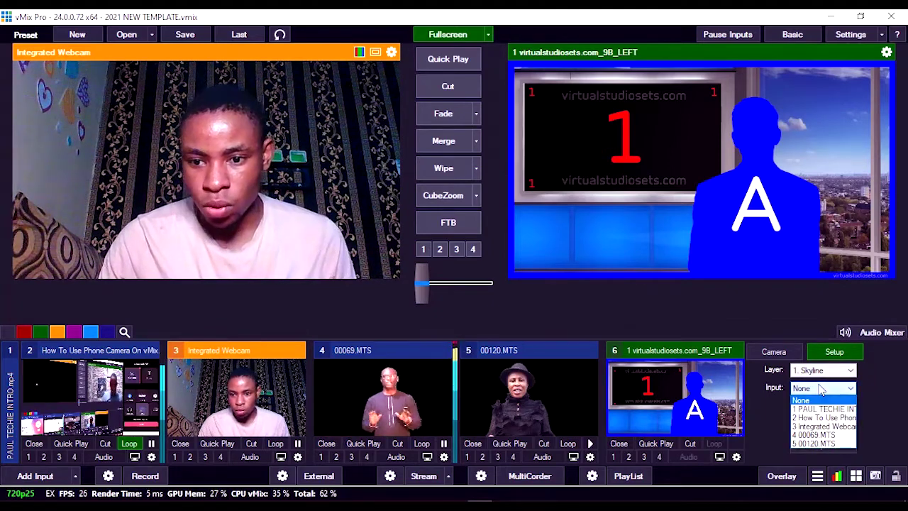
{"action": "left_click", "coordinate": [821, 390]}
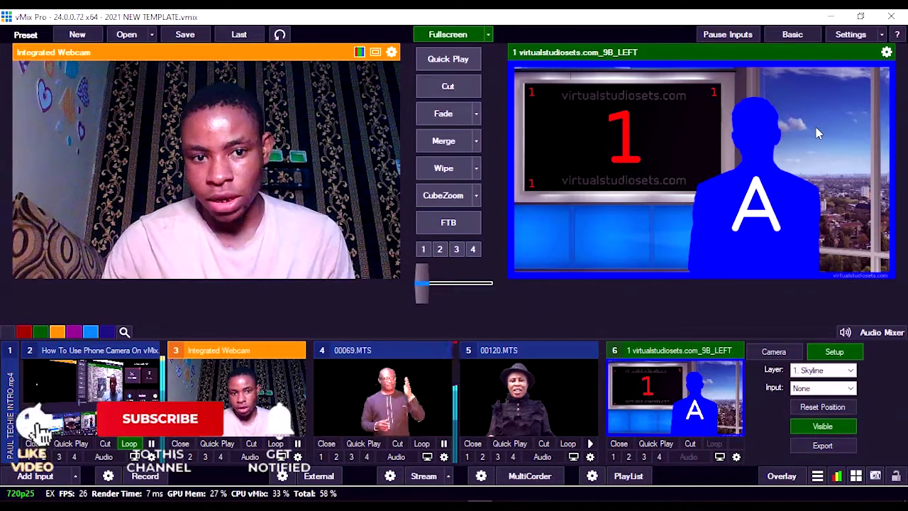
{"action": "left_click", "coordinate": [814, 390]}
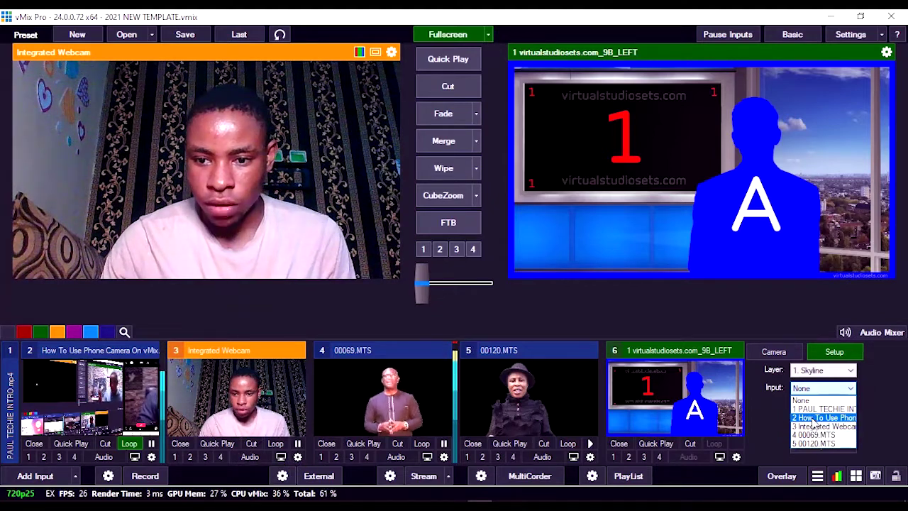
{"action": "left_click", "coordinate": [817, 419]}
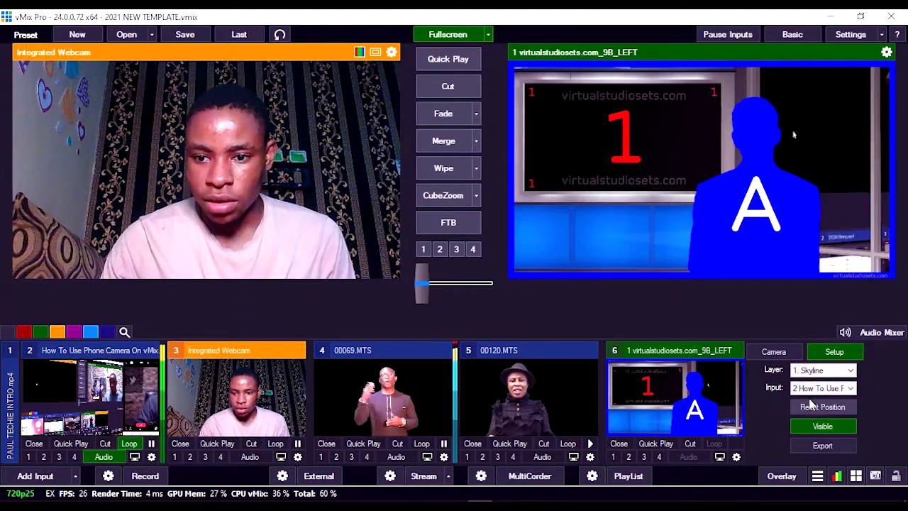
{"action": "left_click", "coordinate": [819, 388]}
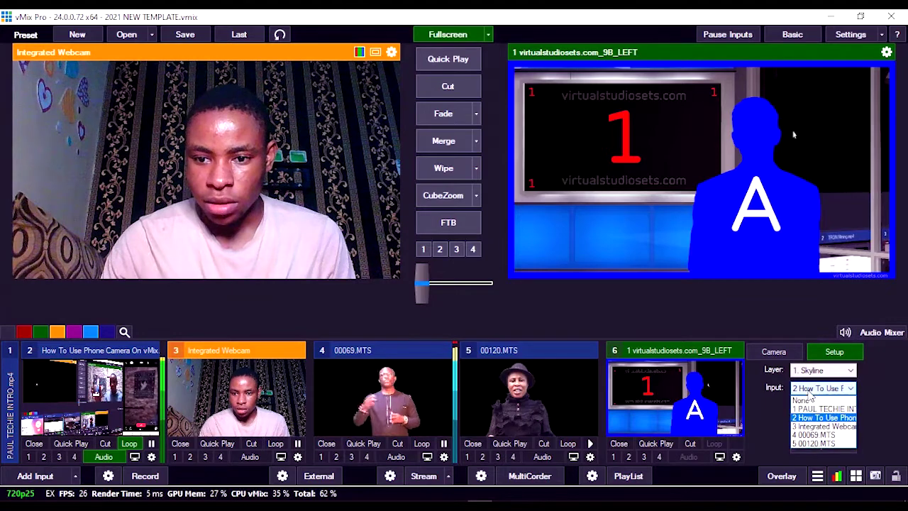
{"action": "left_click", "coordinate": [815, 426]}
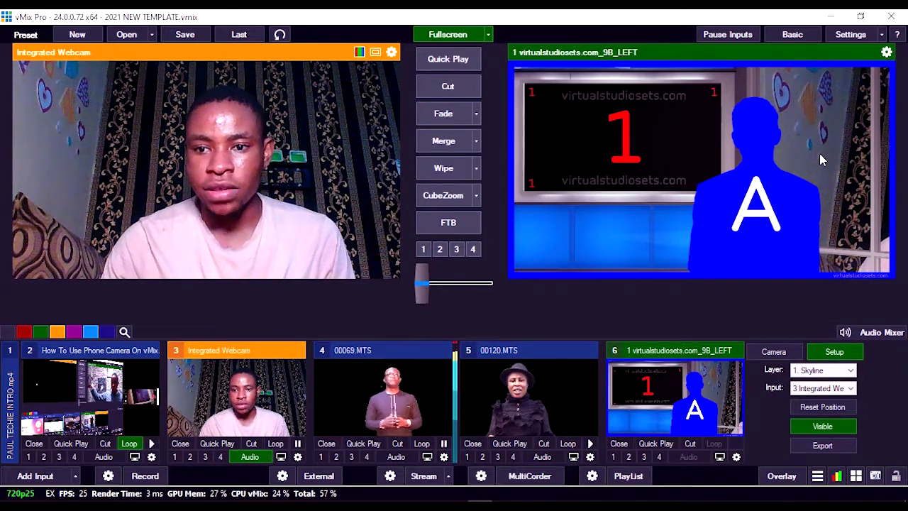
Pan the Integrated Webcam image left to Pan X -0.709 in its Position settings
{"action": "right_click", "coordinate": [275, 399]}
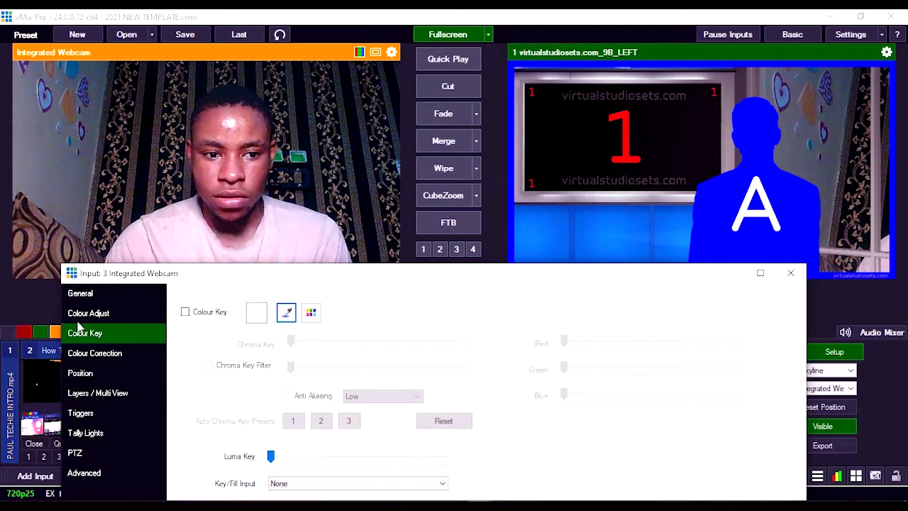
{"action": "left_click", "coordinate": [81, 374]}
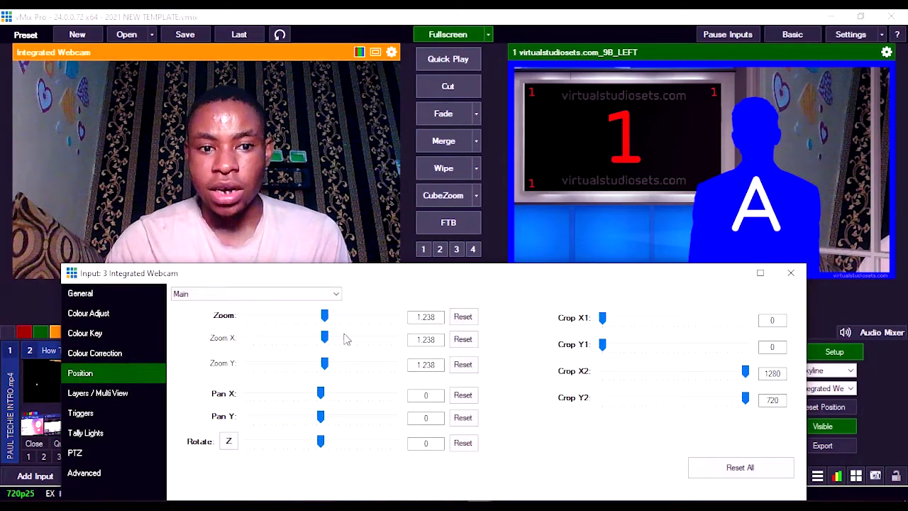
{"action": "left_click", "coordinate": [790, 274]}
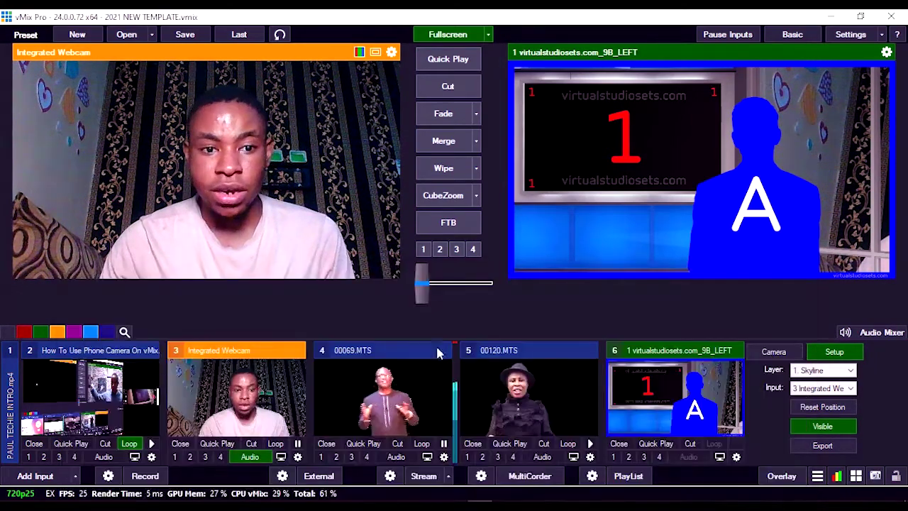
{"action": "left_click", "coordinate": [240, 396]}
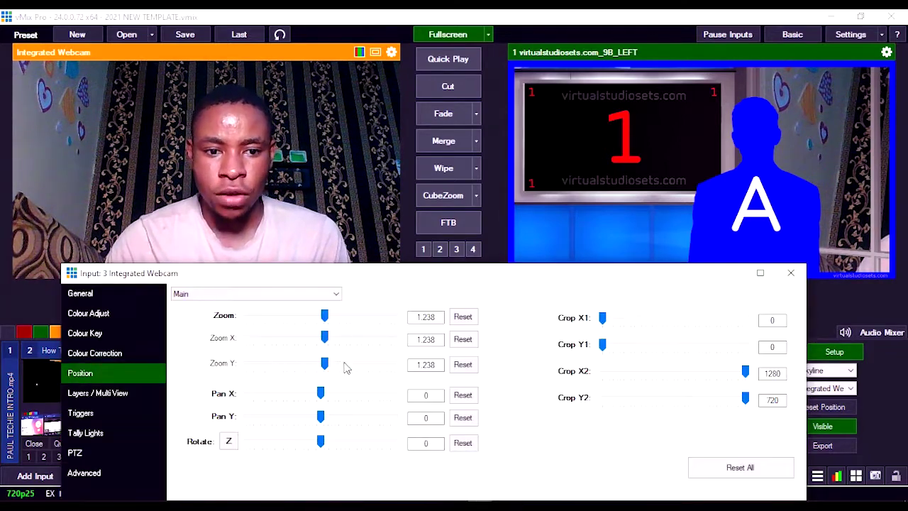
{"action": "left_click_drag", "start_coordinate": [323, 397], "coordinate": [296, 399]}
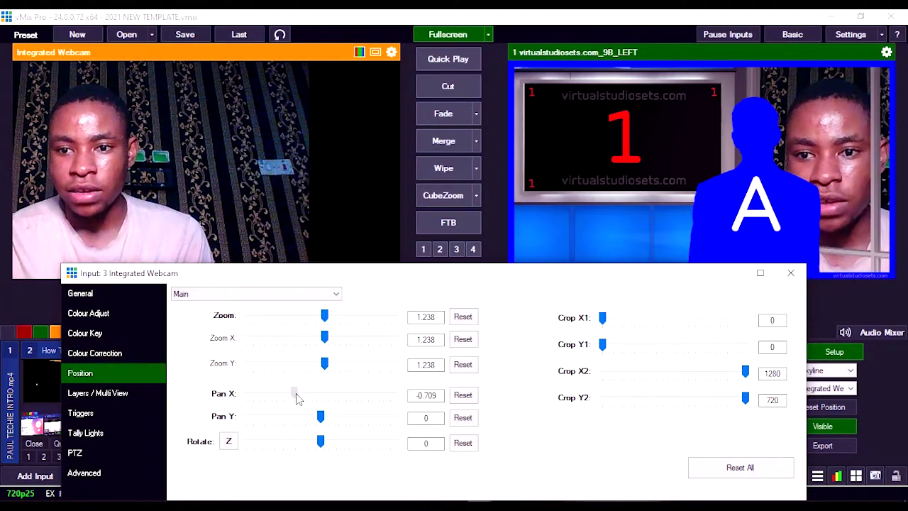
{"action": "left_click", "coordinate": [790, 272]}
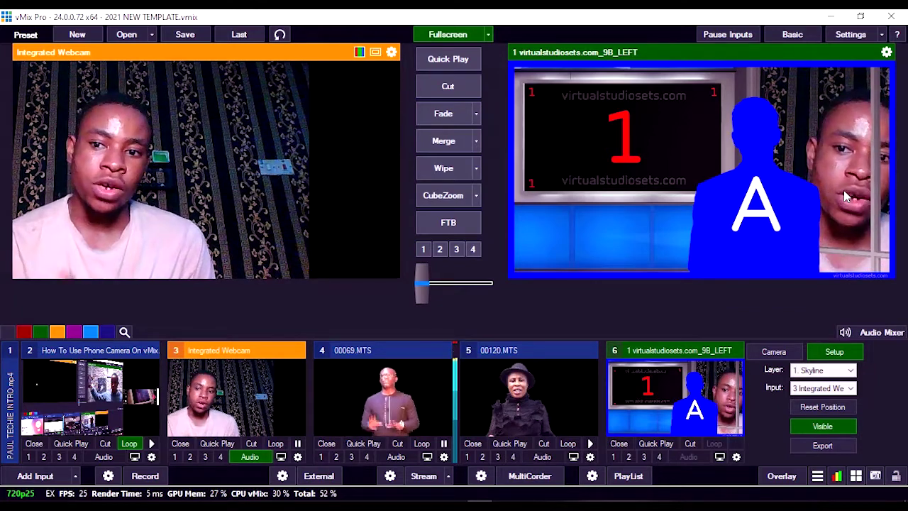
Assign 2 How To Use Phone to Layer 3 Screen 1 and turn off input 2's audio
{"action": "left_click", "coordinate": [812, 370]}
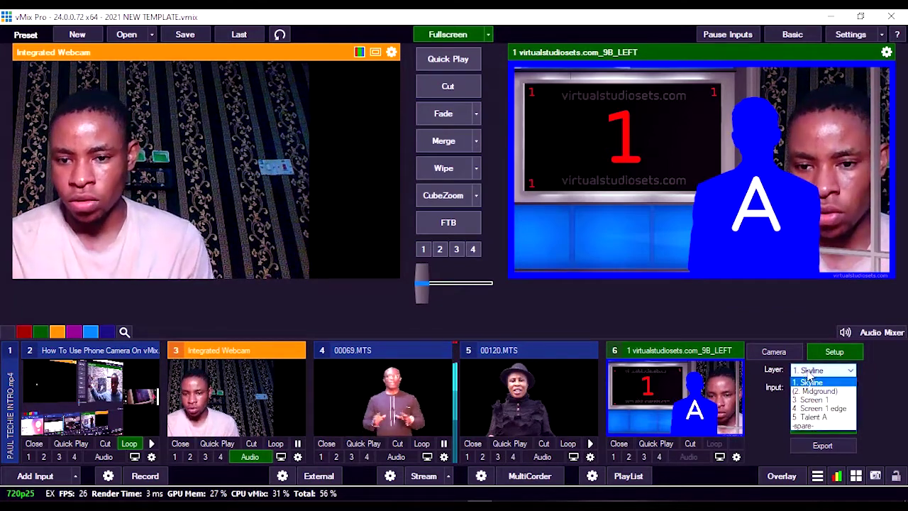
{"action": "left_click", "coordinate": [809, 400]}
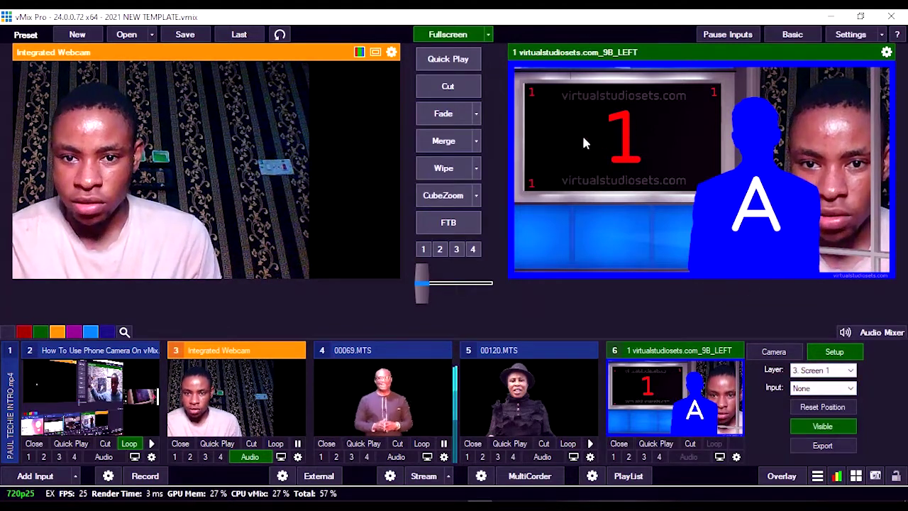
{"action": "left_click", "coordinate": [814, 392]}
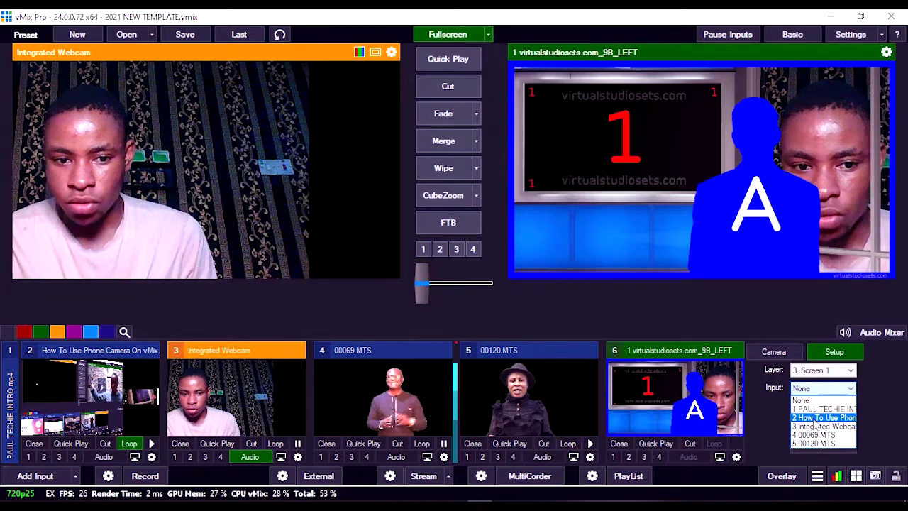
{"action": "left_click", "coordinate": [820, 418]}
{"action": "left_click", "coordinate": [95, 460]}
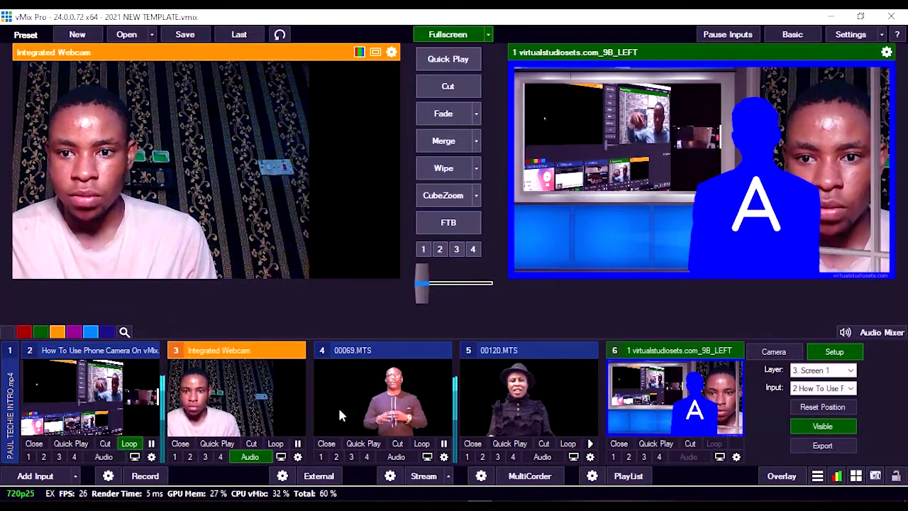
Select Layer 5 Talent A and set its input to 5 00120.MTS
{"action": "left_click", "coordinate": [808, 370]}
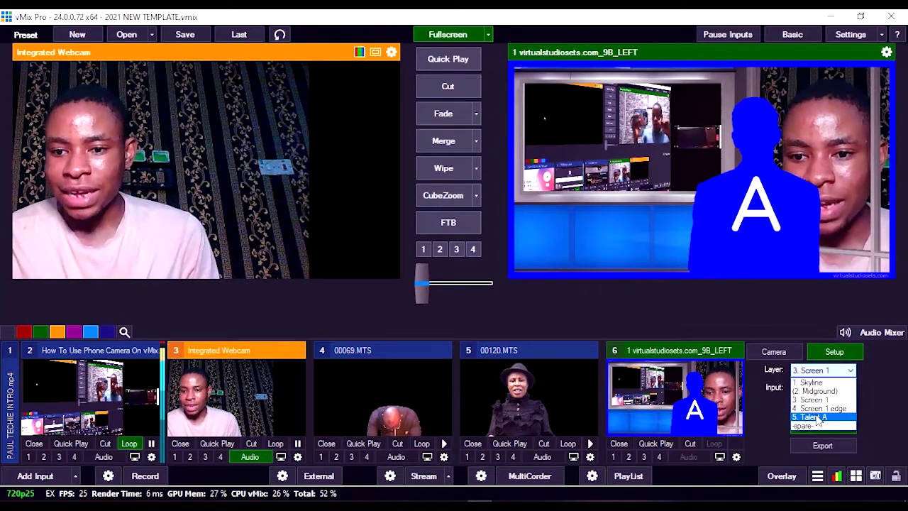
{"action": "left_click", "coordinate": [818, 409]}
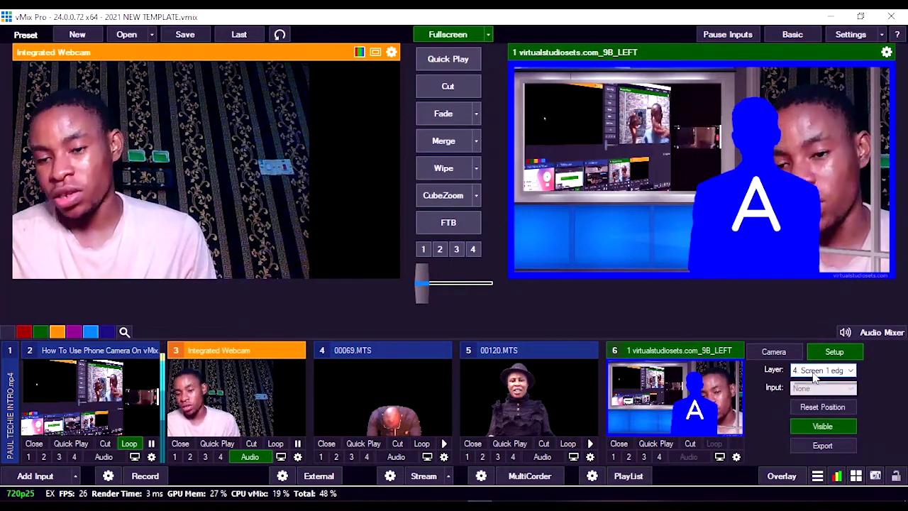
{"action": "left_click", "coordinate": [816, 371]}
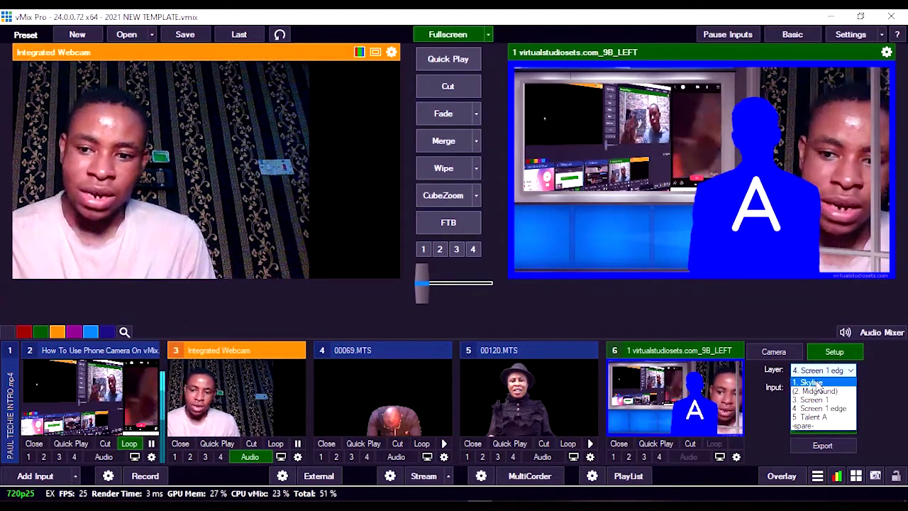
{"action": "left_click", "coordinate": [813, 417]}
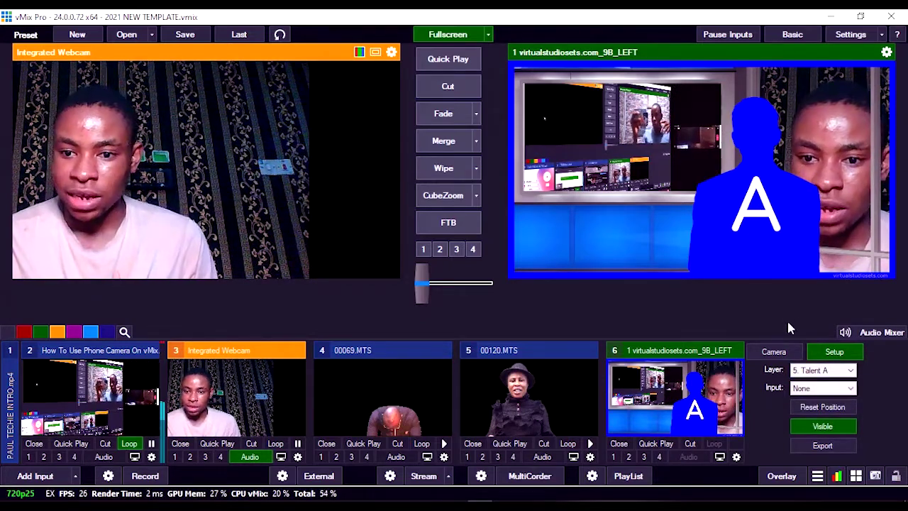
{"action": "left_click", "coordinate": [823, 389]}
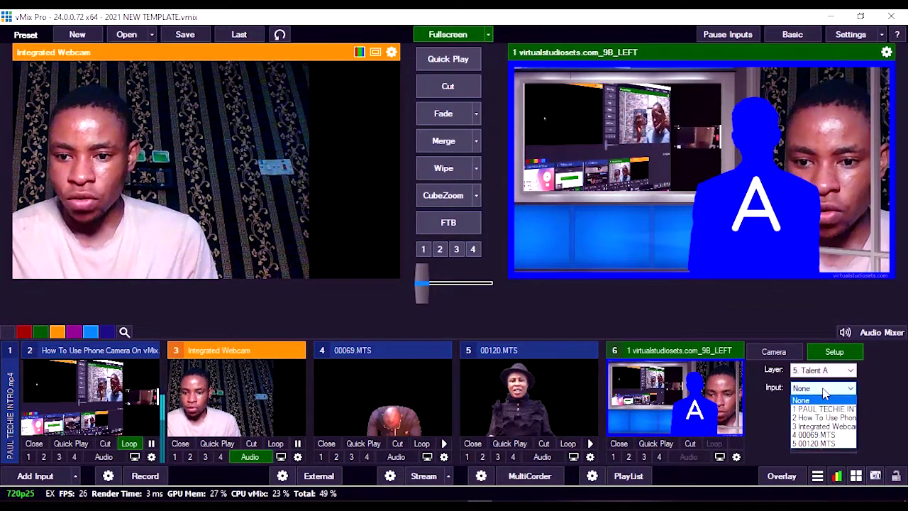
{"action": "left_click", "coordinate": [816, 443]}
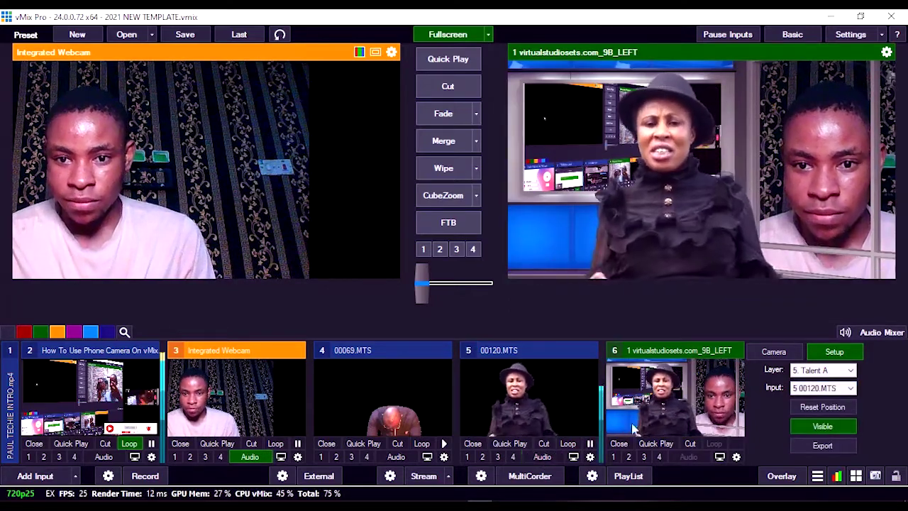
Set the 00120.MTS presenter's Zoom to 0.80875, Pan X to 0.404 and Pan Y to -0.206
{"action": "double_click", "coordinate": [547, 410]}
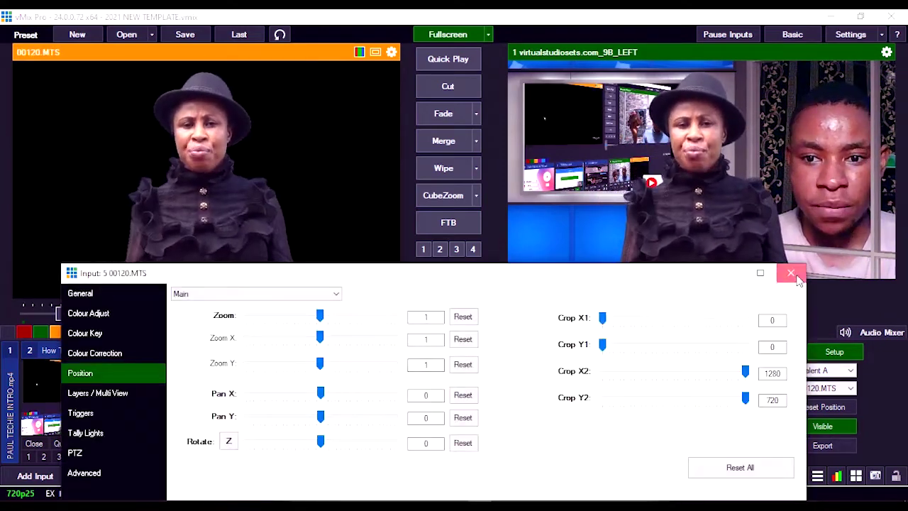
{"action": "left_click", "coordinate": [790, 273]}
{"action": "double_click", "coordinate": [519, 399]}
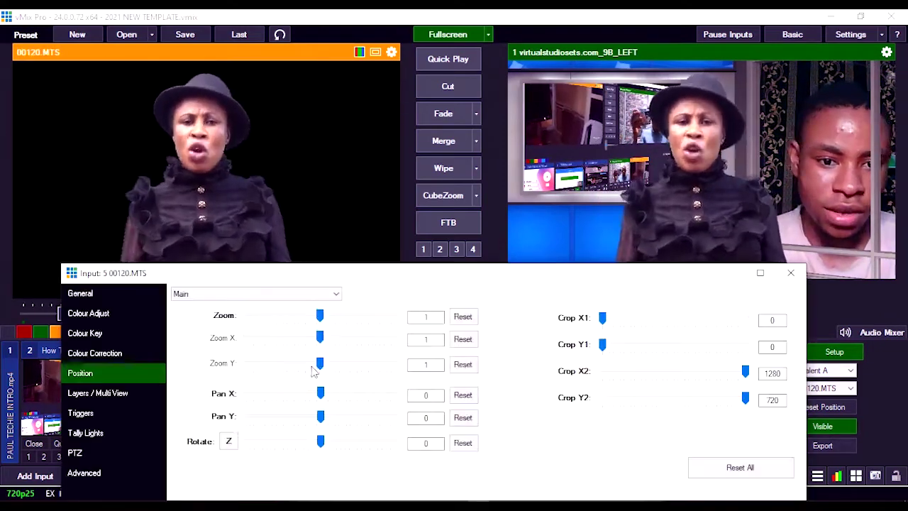
{"action": "left_click_drag", "start_coordinate": [320, 364], "coordinate": [315, 365]}
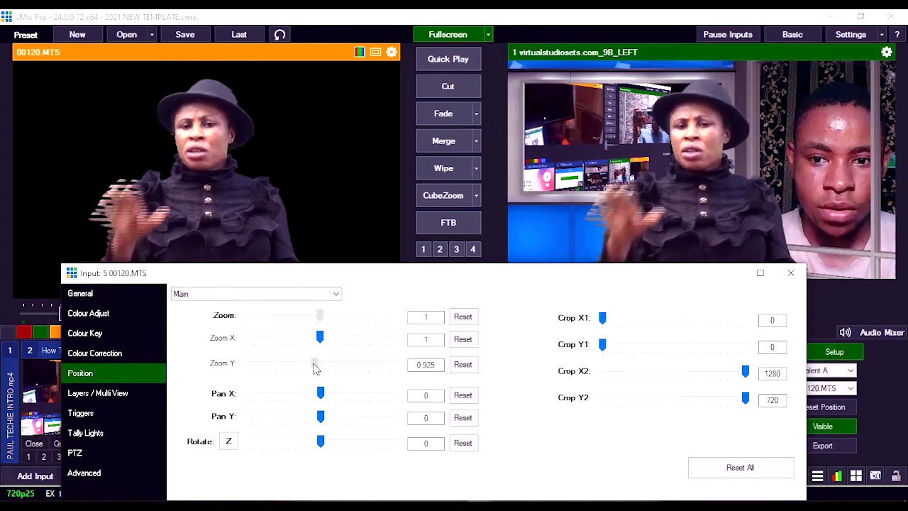
{"action": "left_click", "coordinate": [463, 364]}
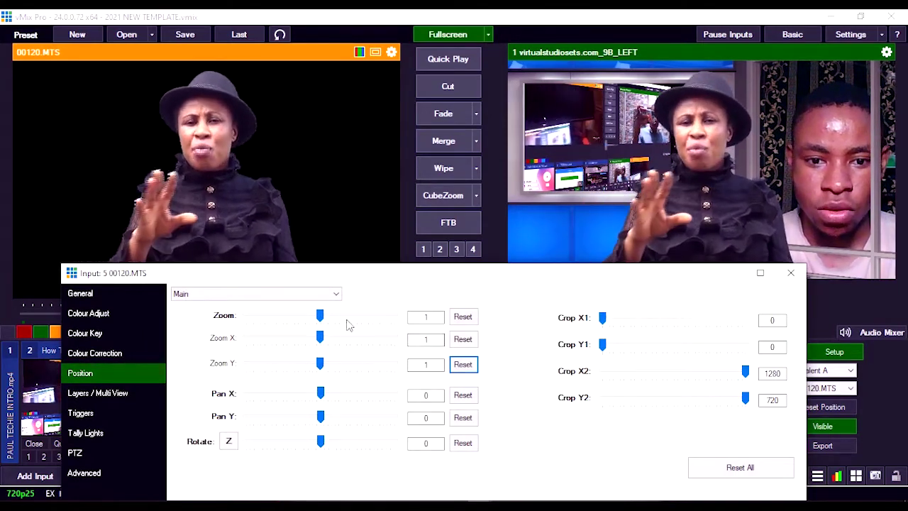
{"action": "left_click_drag", "start_coordinate": [319, 315], "coordinate": [306, 316]}
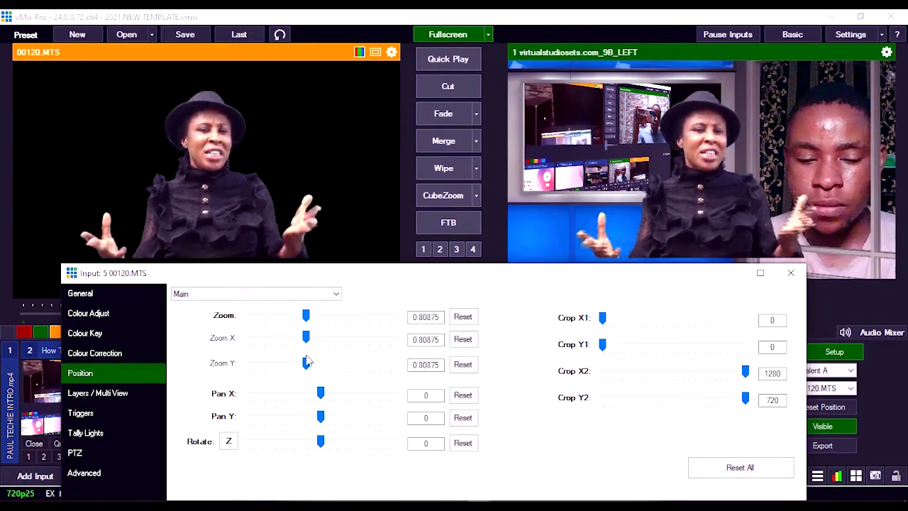
{"action": "left_click_drag", "start_coordinate": [320, 393], "coordinate": [329, 393]}
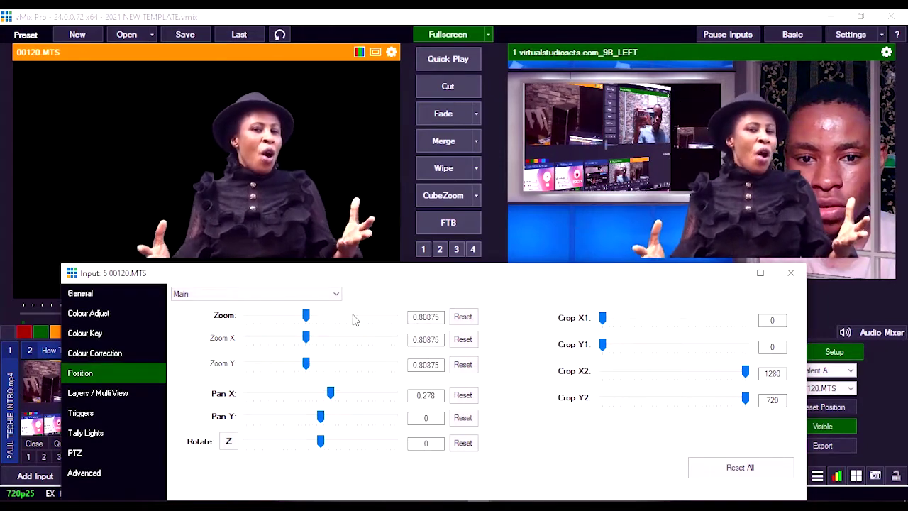
{"action": "left_click_drag", "start_coordinate": [371, 276], "coordinate": [378, 344]}
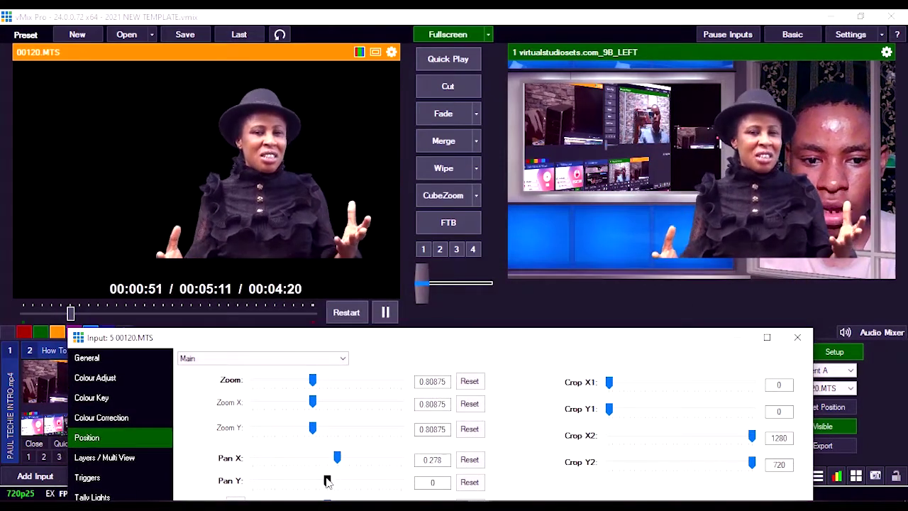
{"action": "left_click_drag", "start_coordinate": [327, 480], "coordinate": [320, 482]}
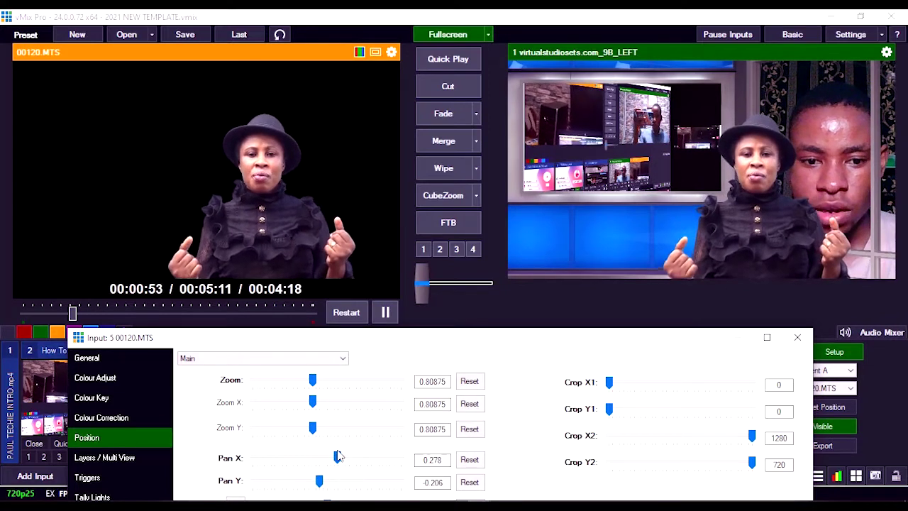
{"action": "left_click_drag", "start_coordinate": [340, 460], "coordinate": [342, 460]}
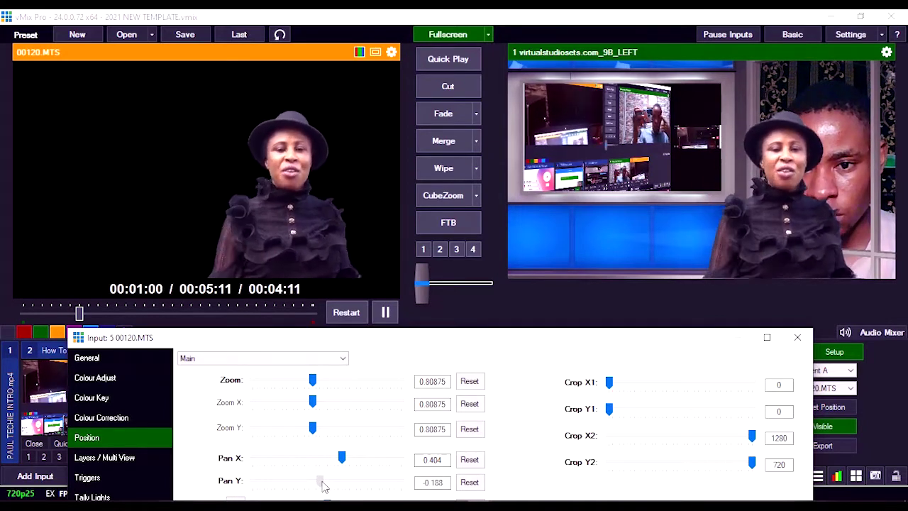
{"action": "left_click", "coordinate": [797, 337]}
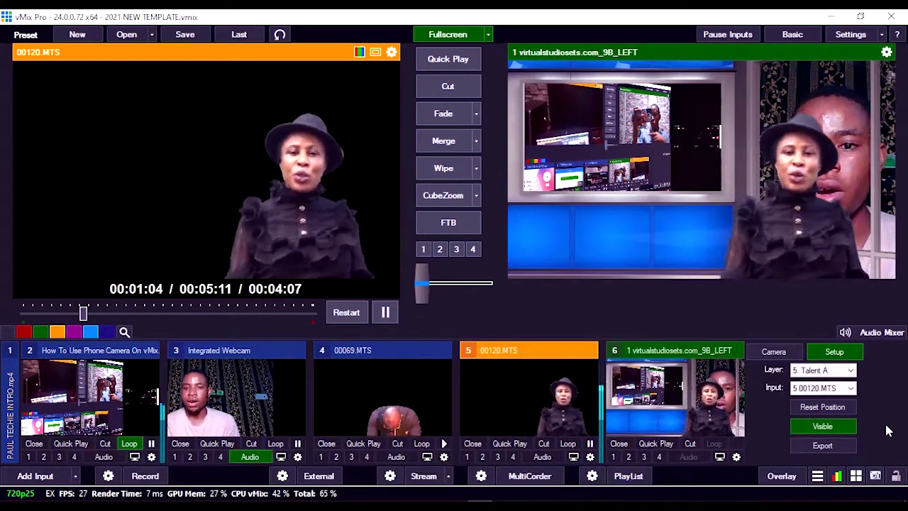